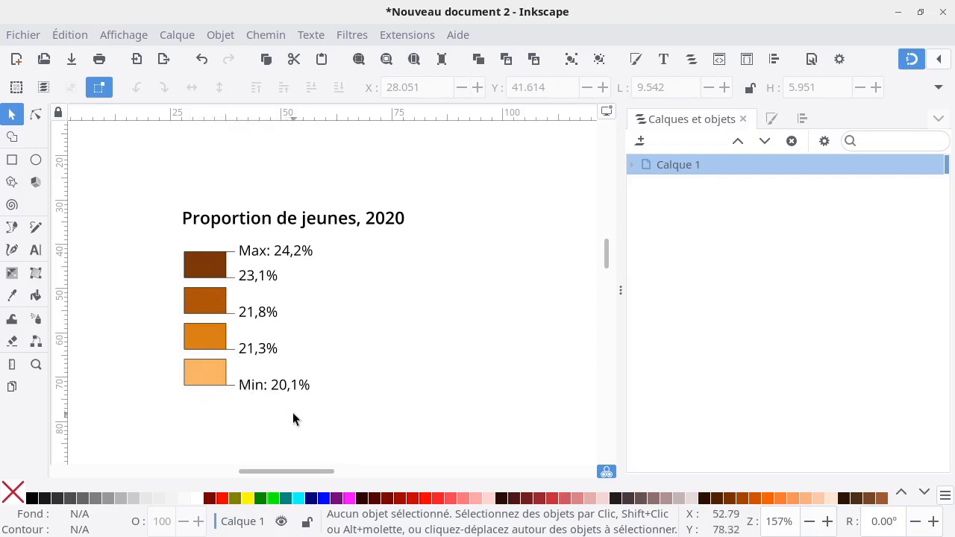
Switch to the blank document, Nouveau document 1, and draw a rectangle about 18.5 by 10.9 mm in the page's upper-left area.
key("alt+Tab")
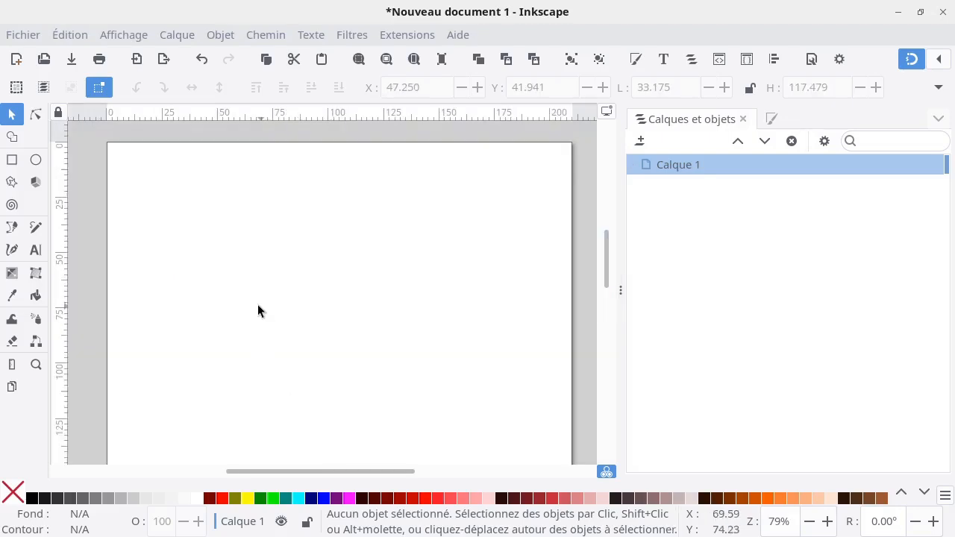
mouse_move(257, 305)
left_mouse_down()
mouse_move(256, 269)
mouse_move(255, 293)
left_mouse_up()
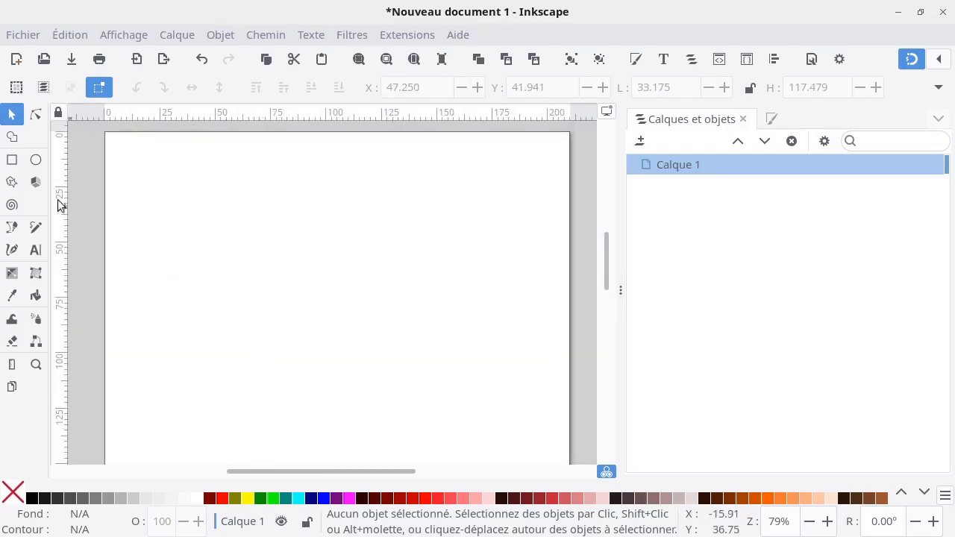
left_click(12, 161)
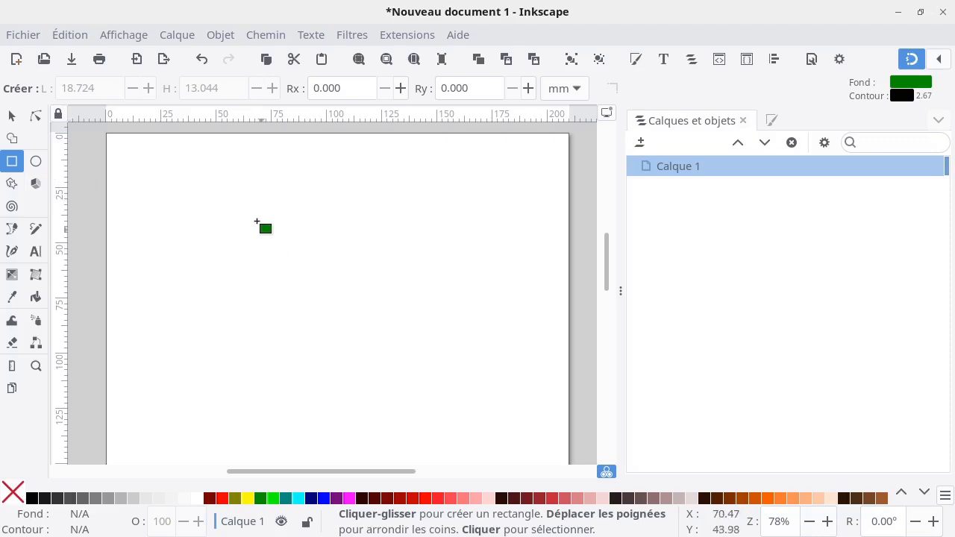
left_click_drag(198, 195, 240, 218)
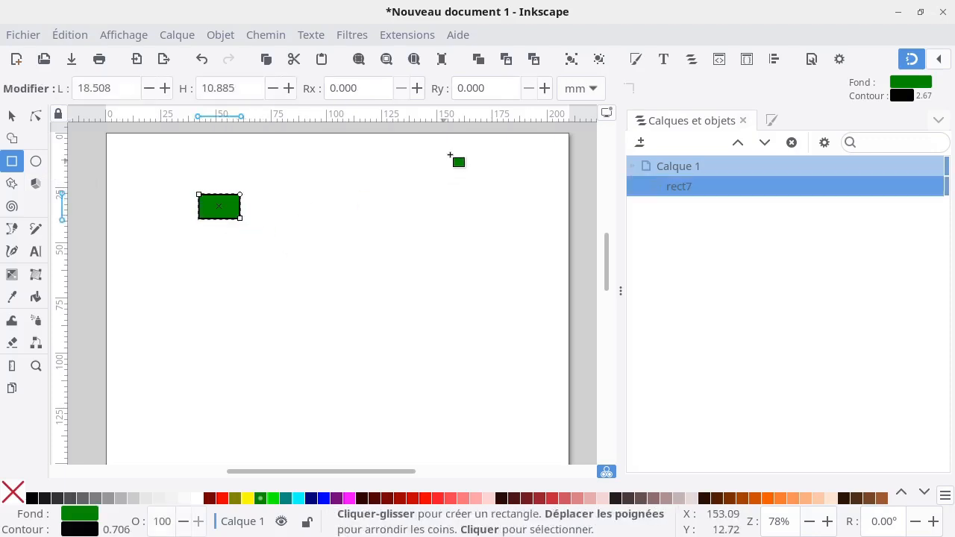
Set the rectangle's width to 18 mm and its height to 10 mm.
left_click(124, 88)
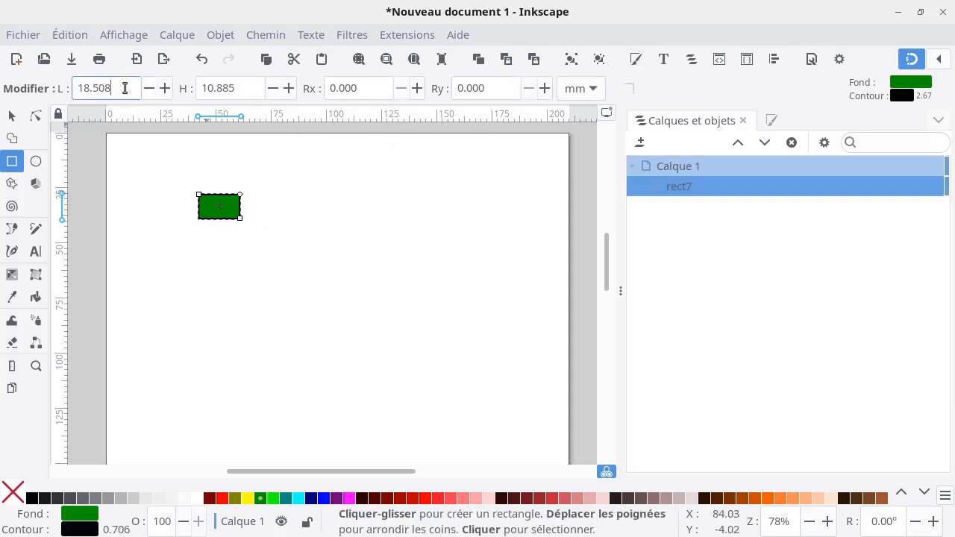
left_click_drag(124, 88, 63, 88)
type("18")
key("Tab")
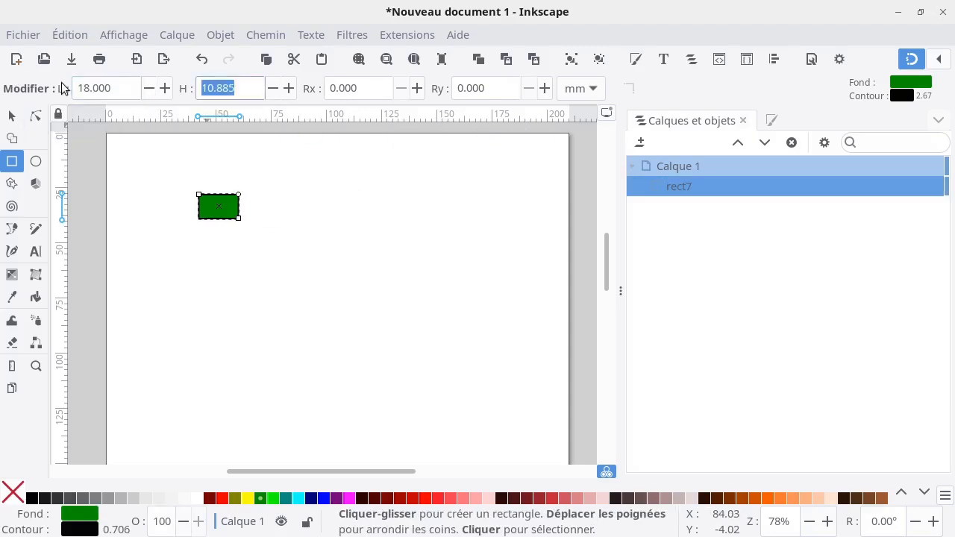
type("10")
key("Tab")
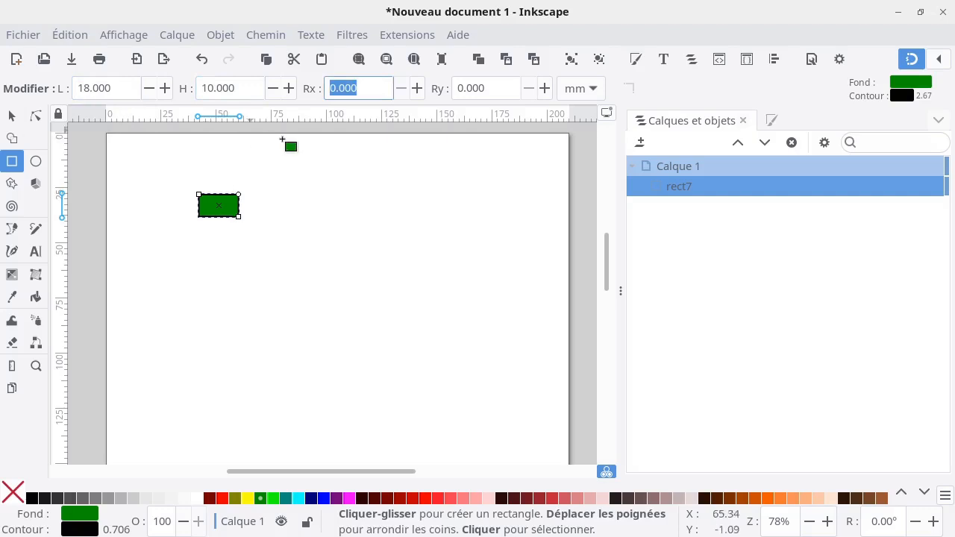
Duplicate the green rectangle and place the copy directly beneath the original with a small gap.
left_click(12, 117)
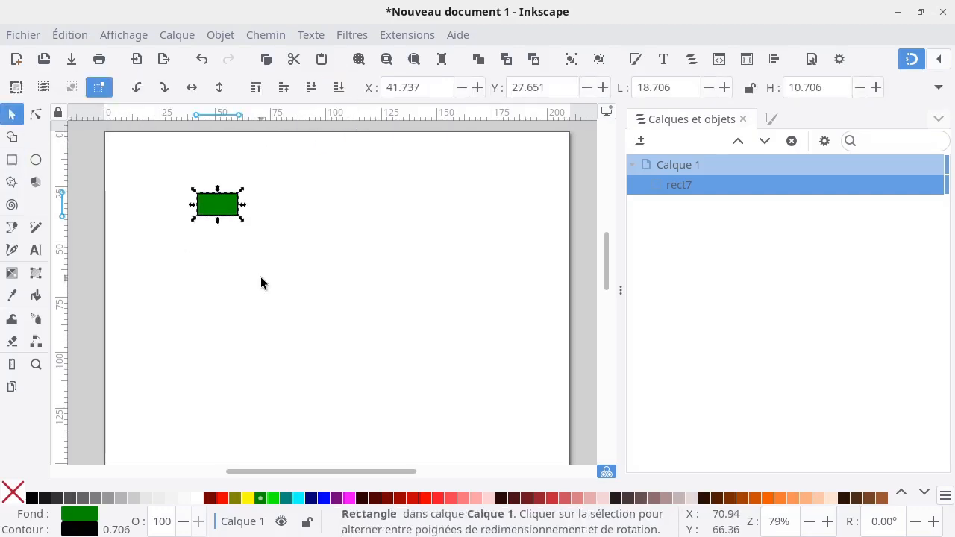
left_click(258, 257)
left_click(233, 215)
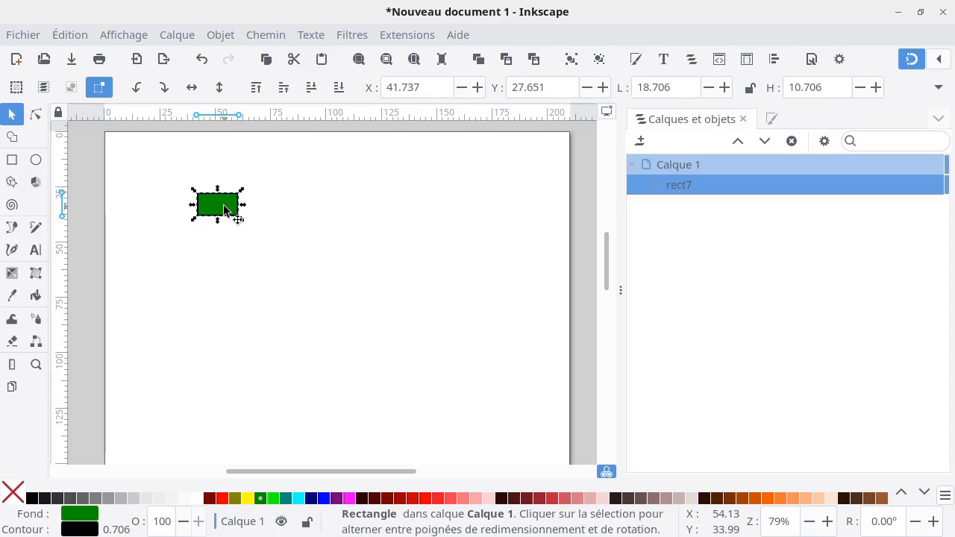
right_click(224, 210)
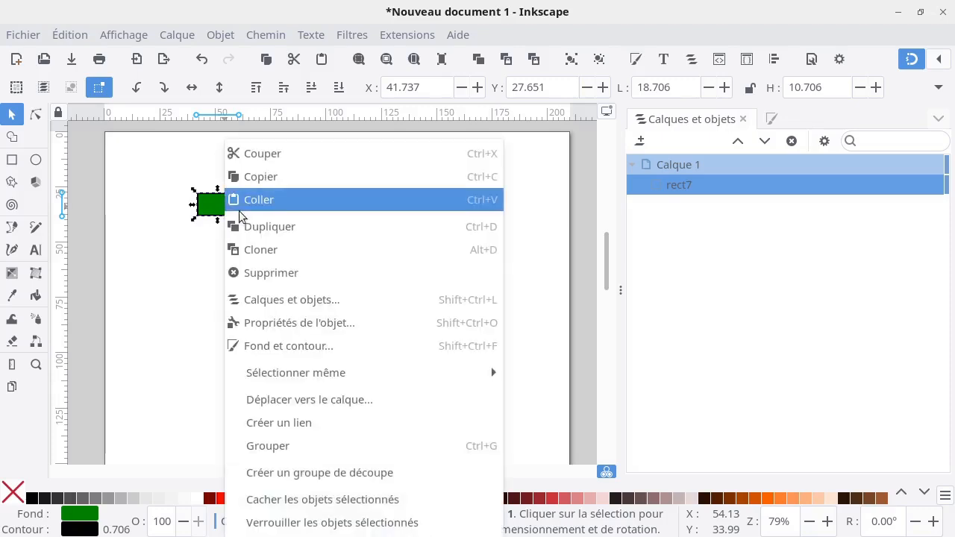
left_click(317, 228)
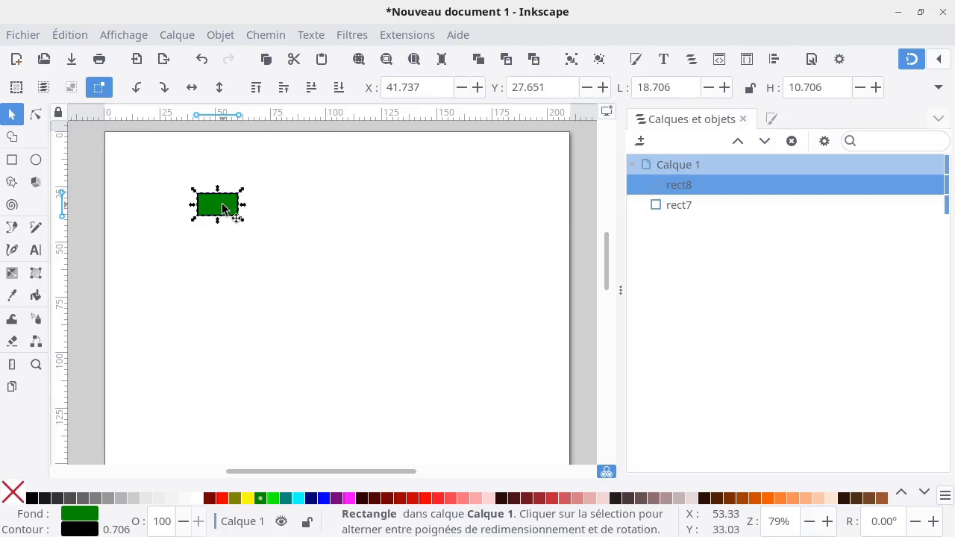
left_click_drag(223, 210, 230, 240)
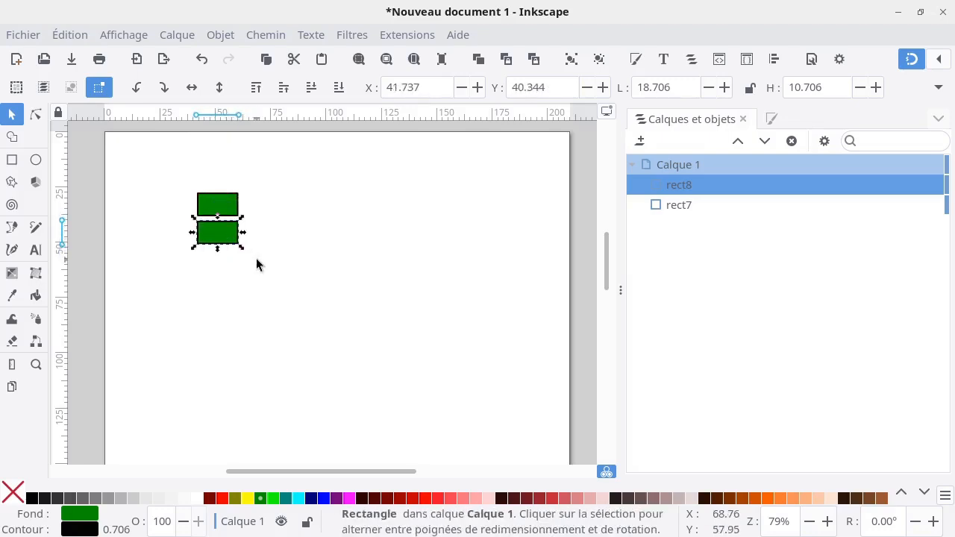
Turn off snapping and move the second rectangle freely, slightly down and to the right.
left_click(910, 60)
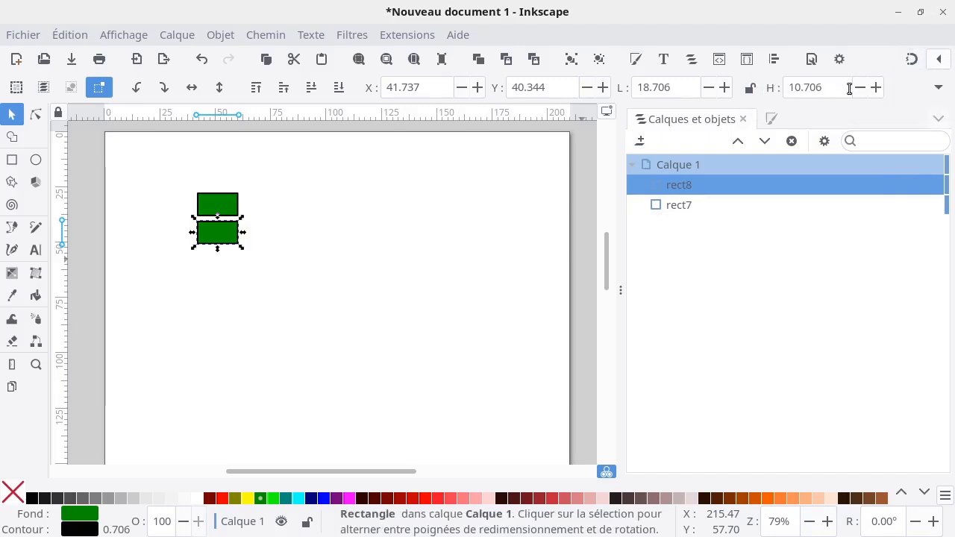
left_click(292, 256)
left_click(210, 230)
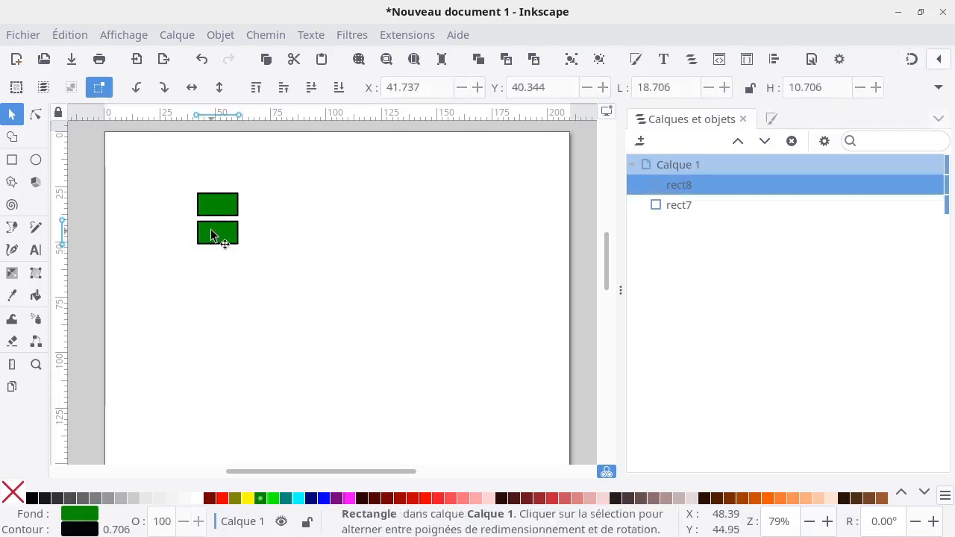
left_click_drag(223, 232, 227, 235)
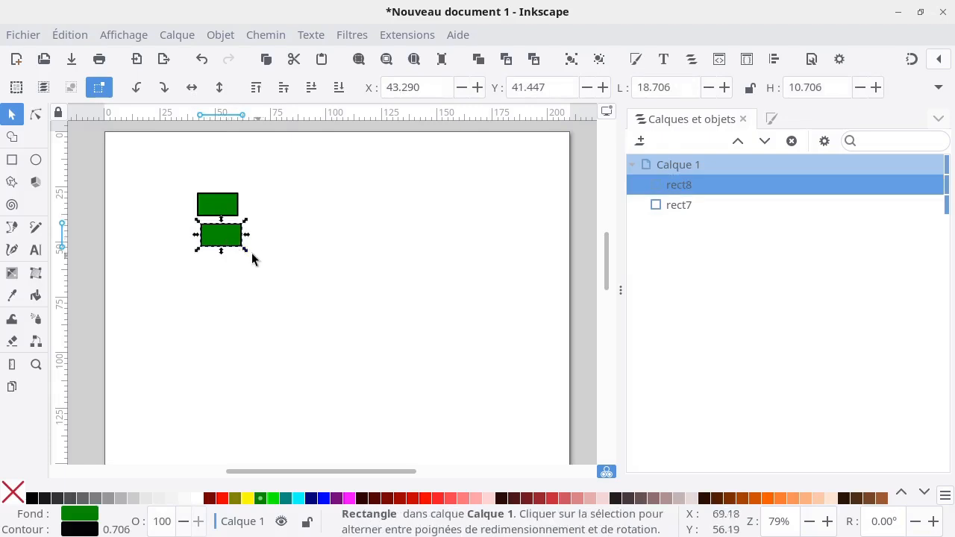
Duplicate the rectangle three more times and place the copies one below another to form a rough column of five.
right_click(213, 237)
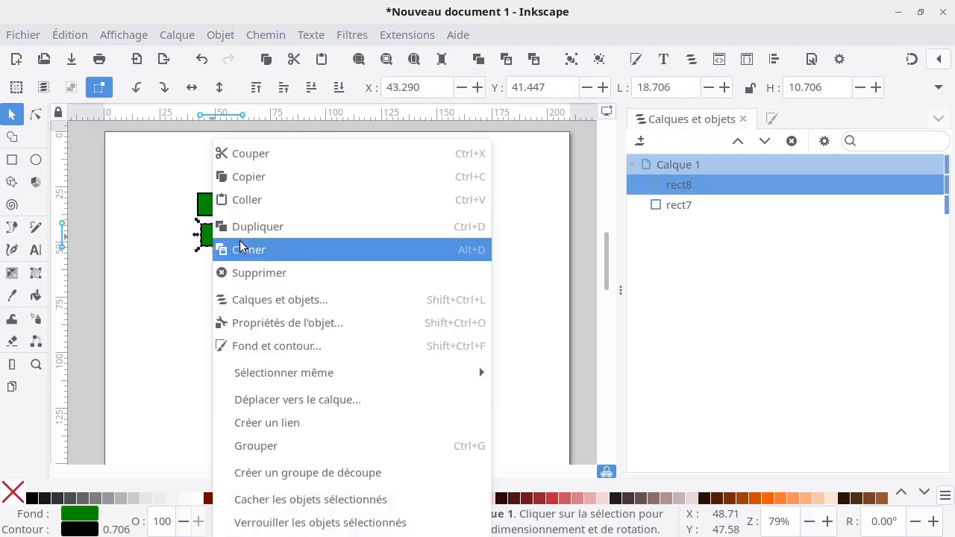
left_click(251, 233)
left_click(245, 275)
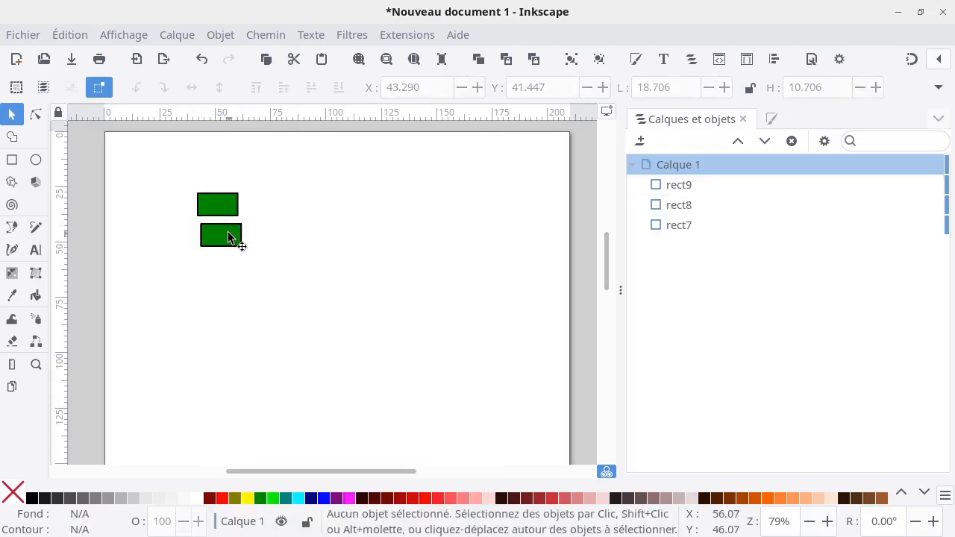
left_click_drag(230, 236, 228, 328)
right_click(225, 275)
left_click(267, 227)
right_click(232, 306)
left_click(280, 227)
left_click(256, 343)
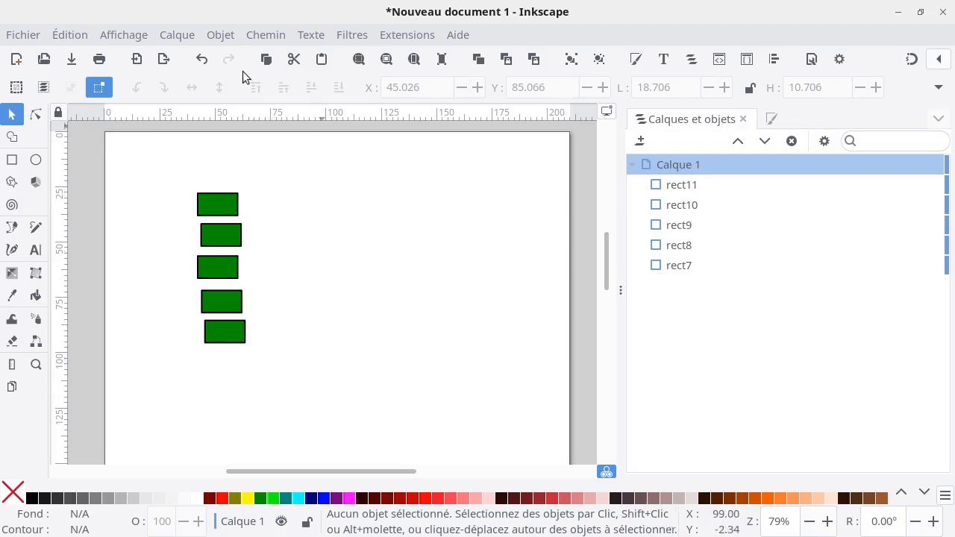
Align the left edges of all five rectangles relative to the largest object (Objet le plus grand) with Align and Distribute.
left_click(218, 35)
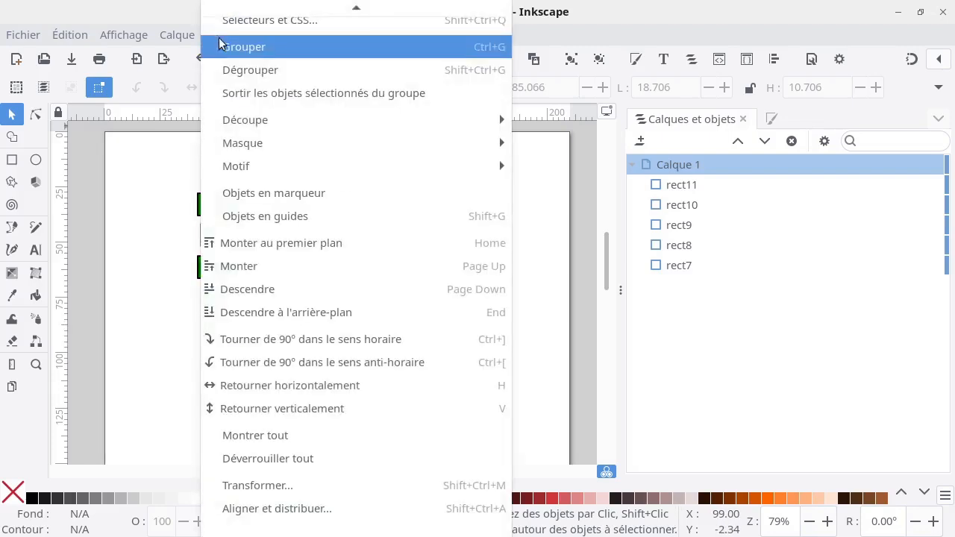
scroll(348, 193, "up", 3)
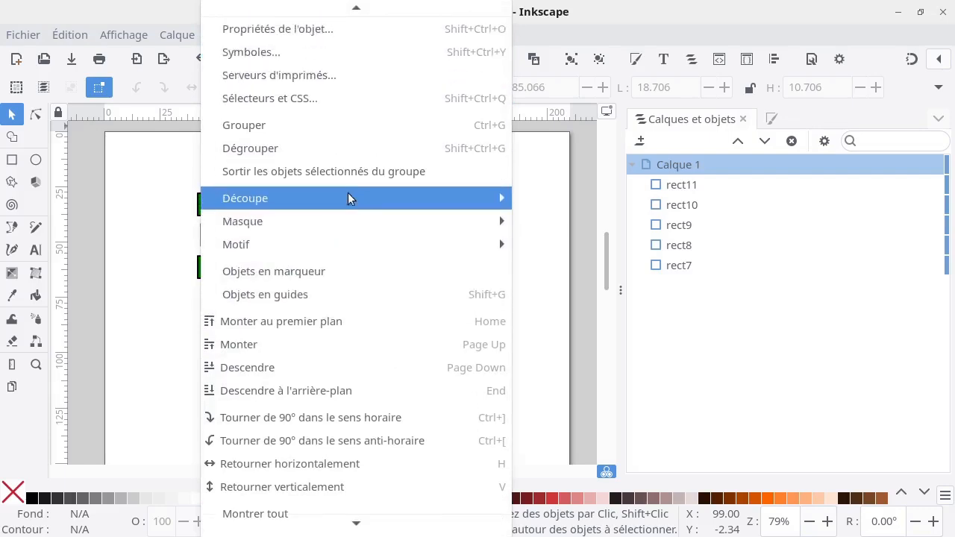
scroll(351, 167, "down", 2)
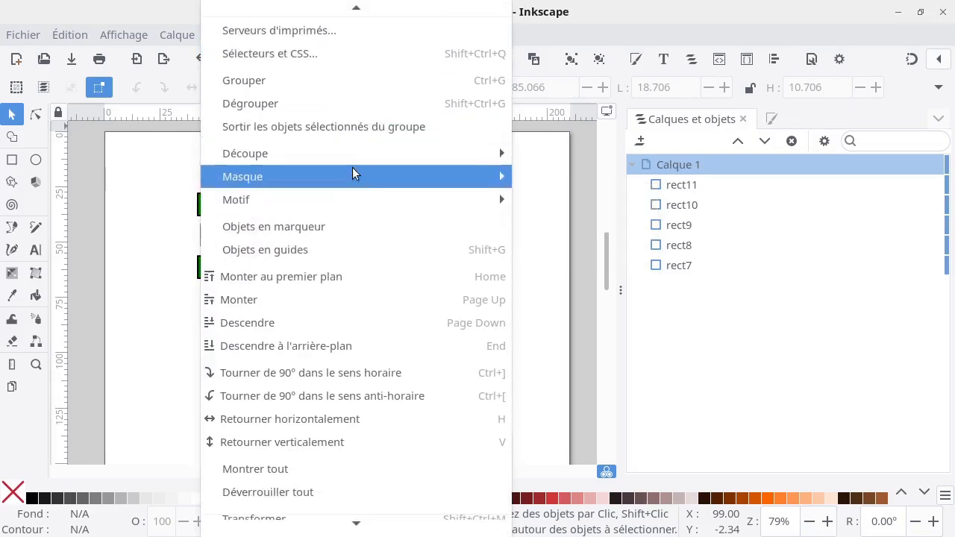
scroll(323, 463, "down", 1)
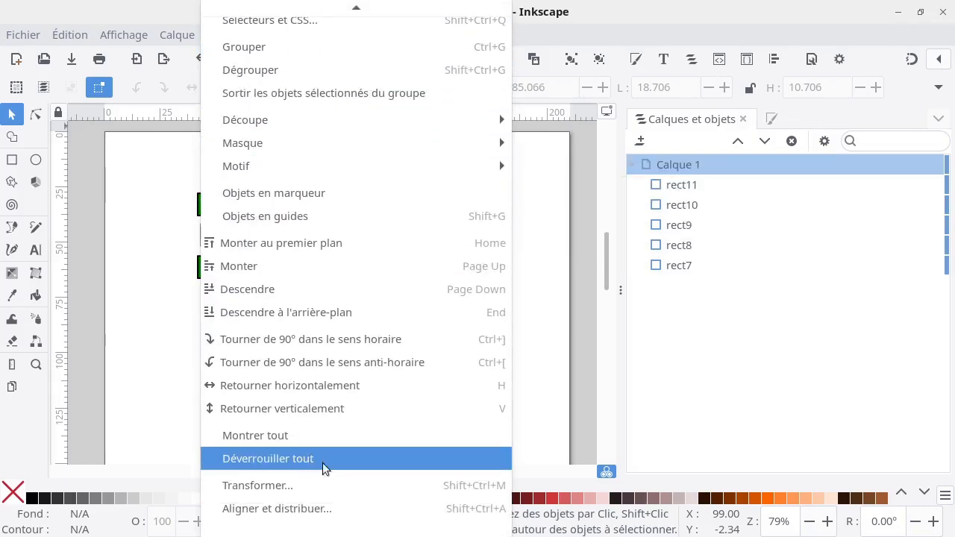
left_click(293, 514)
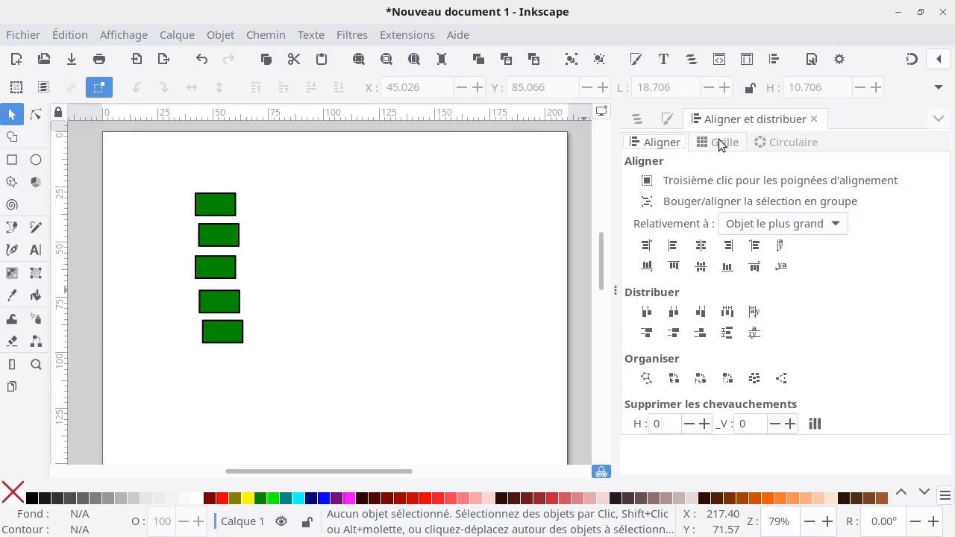
left_click(779, 142)
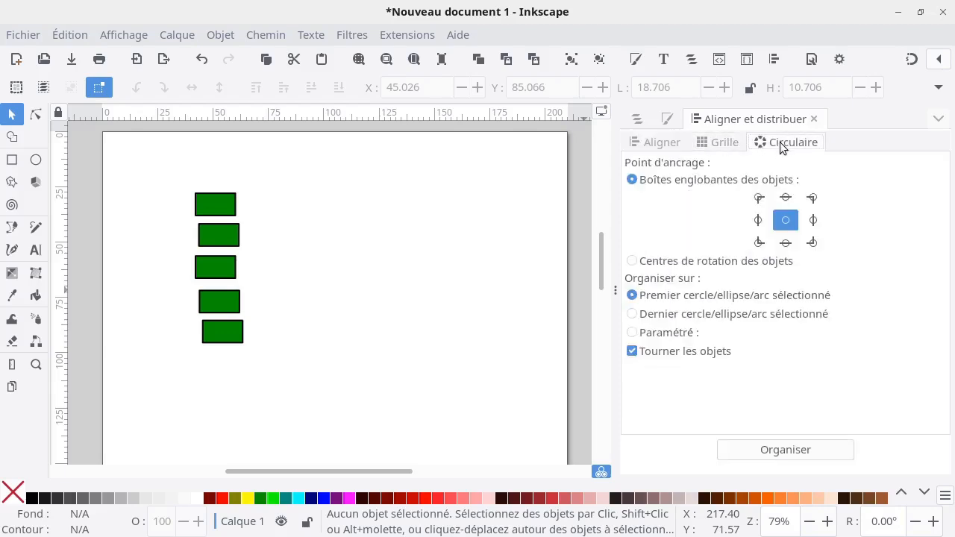
left_click(657, 144)
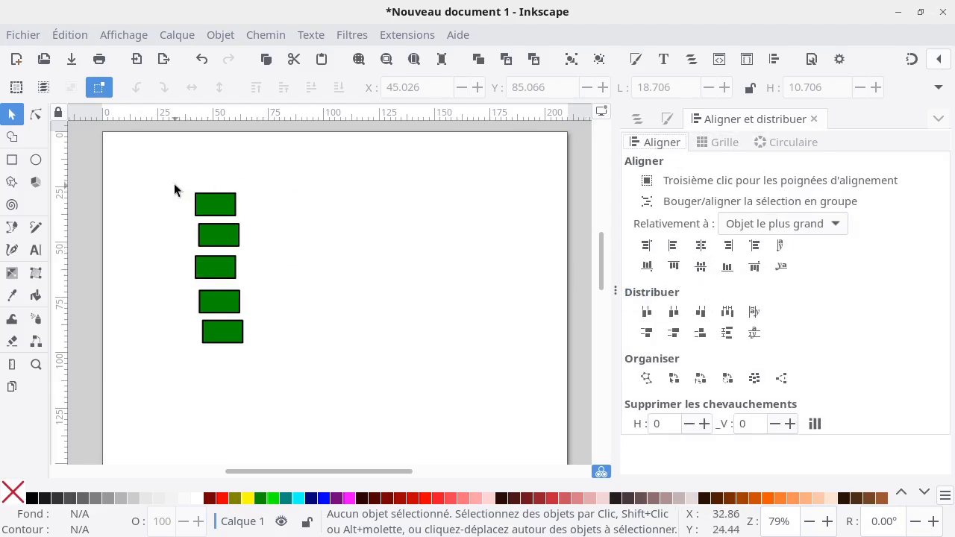
left_click_drag(176, 184, 281, 362)
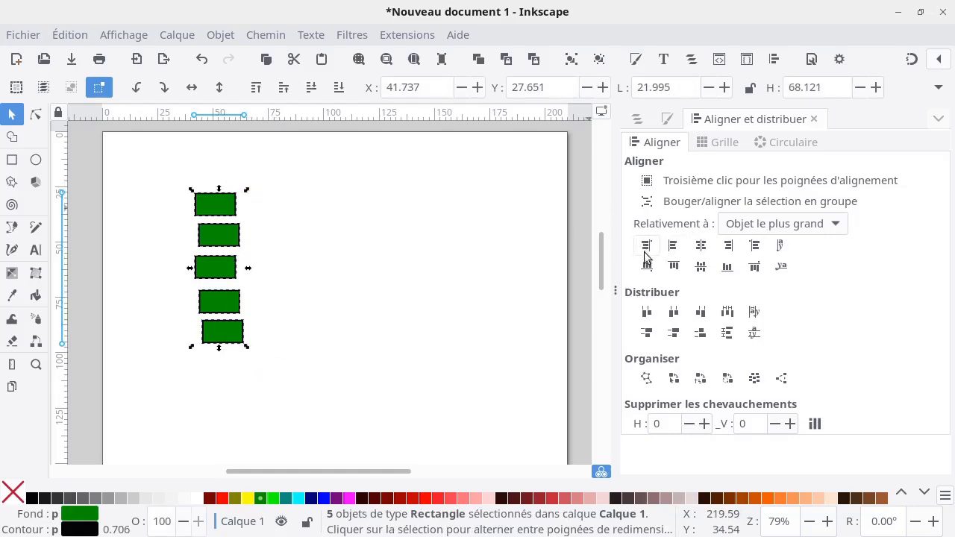
left_click(674, 249)
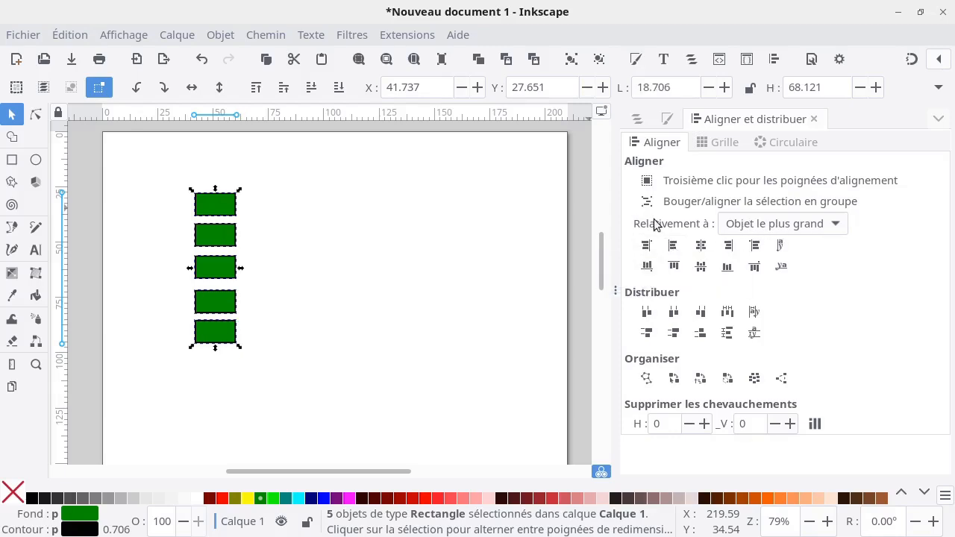
Set the alignment reference to Page and align the five rectangles to the page's left edge and to its right edge.
left_click(783, 228)
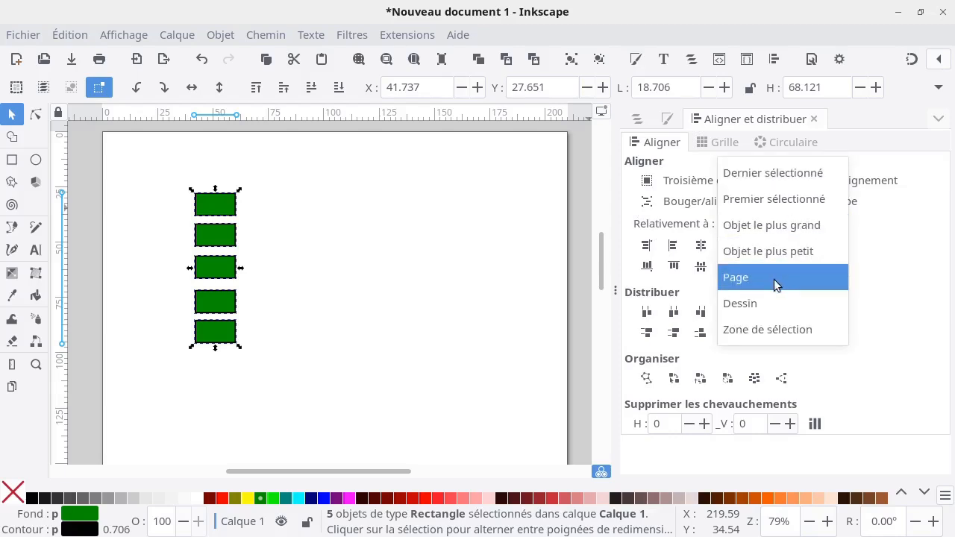
left_click(773, 279)
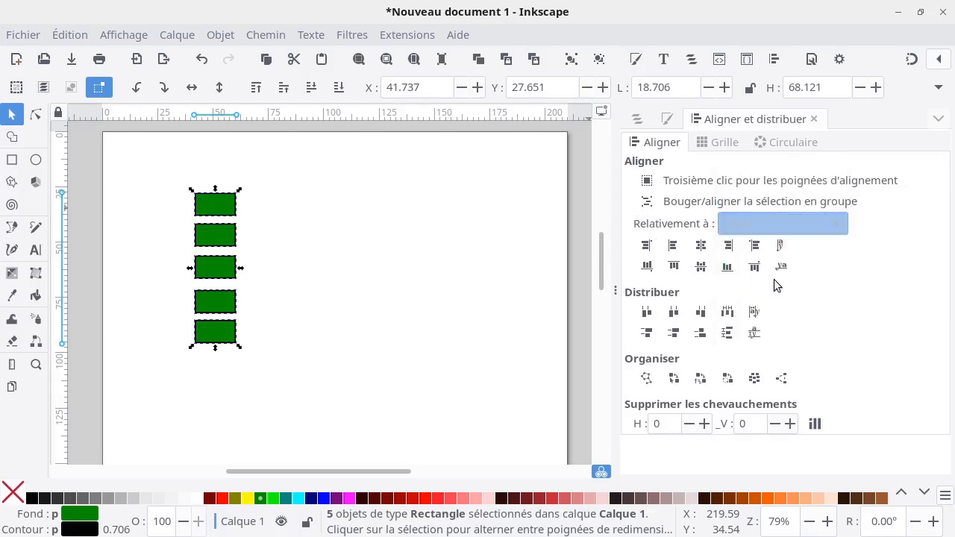
left_click(670, 248)
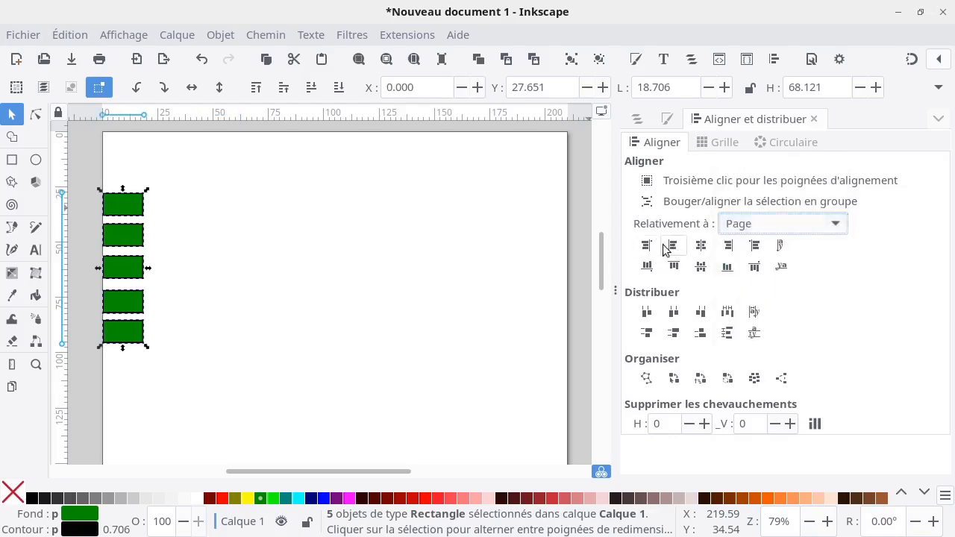
left_click(728, 246)
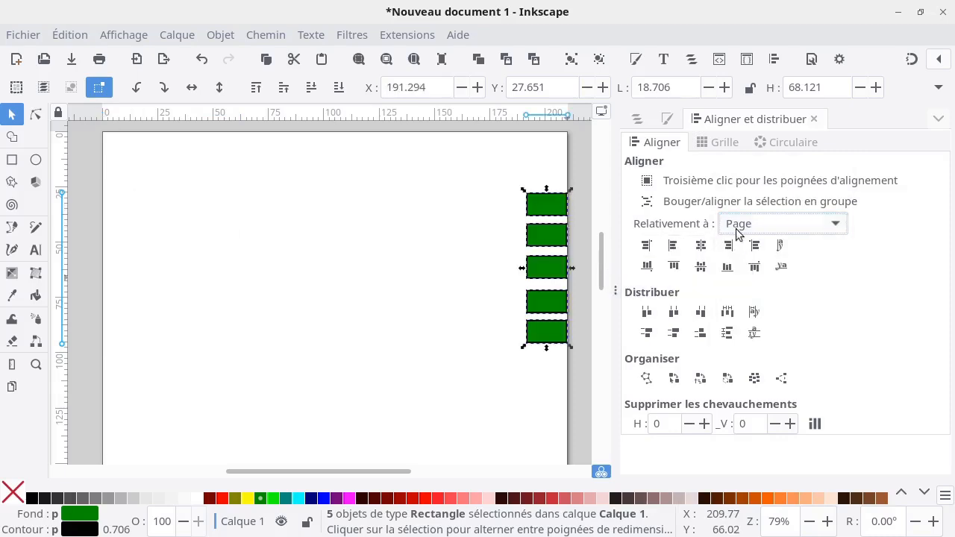
Set the alignment reference to Objet le plus grand and move the column back to about X 32 mm, Y 27 mm.
left_click(736, 217)
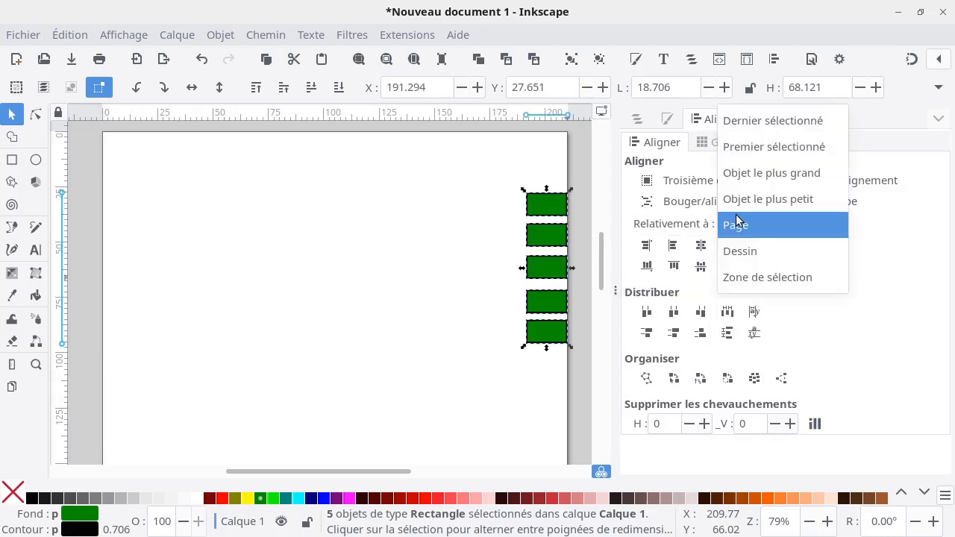
left_click(777, 127)
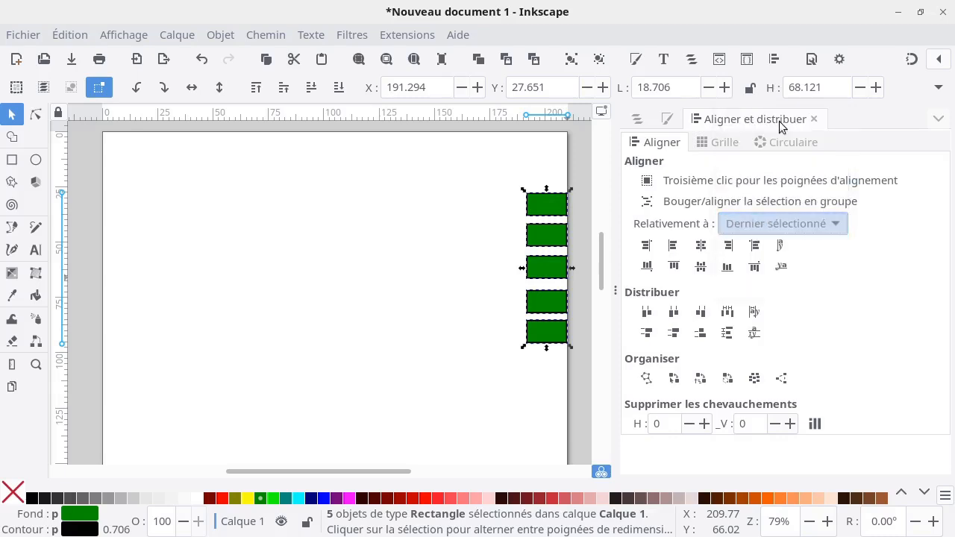
left_click(770, 224)
left_click(759, 279)
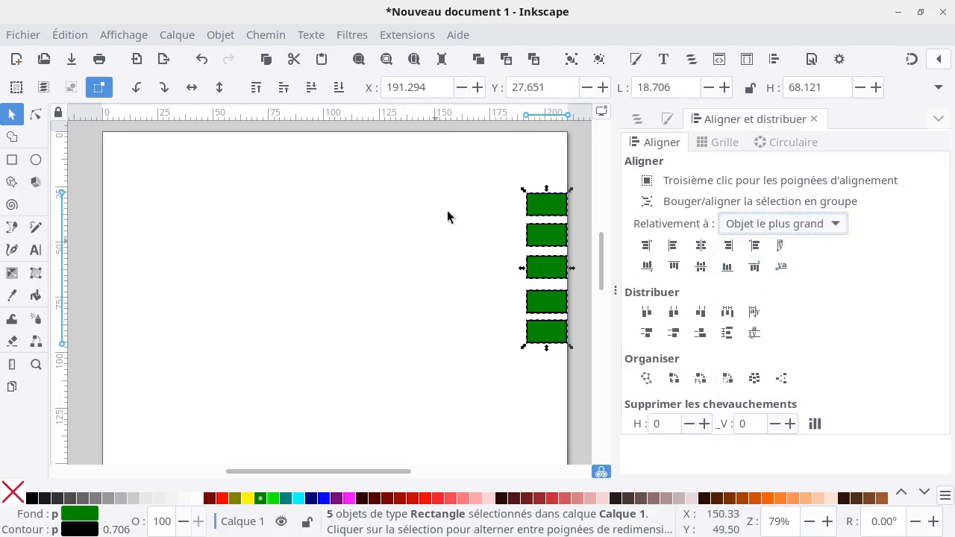
left_click_drag(548, 207, 196, 218)
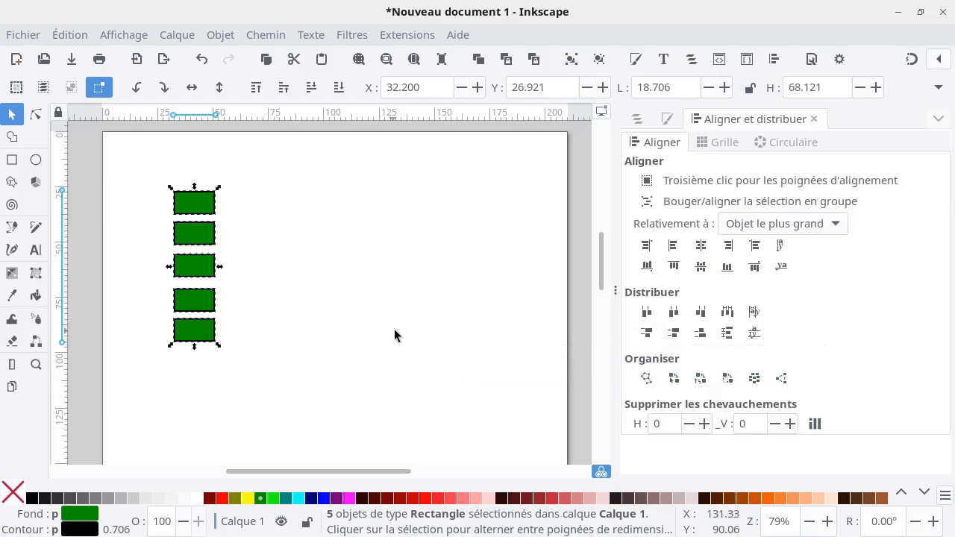
Distribute the five rectangles vertically with evenly spaced top edges.
left_click(647, 334)
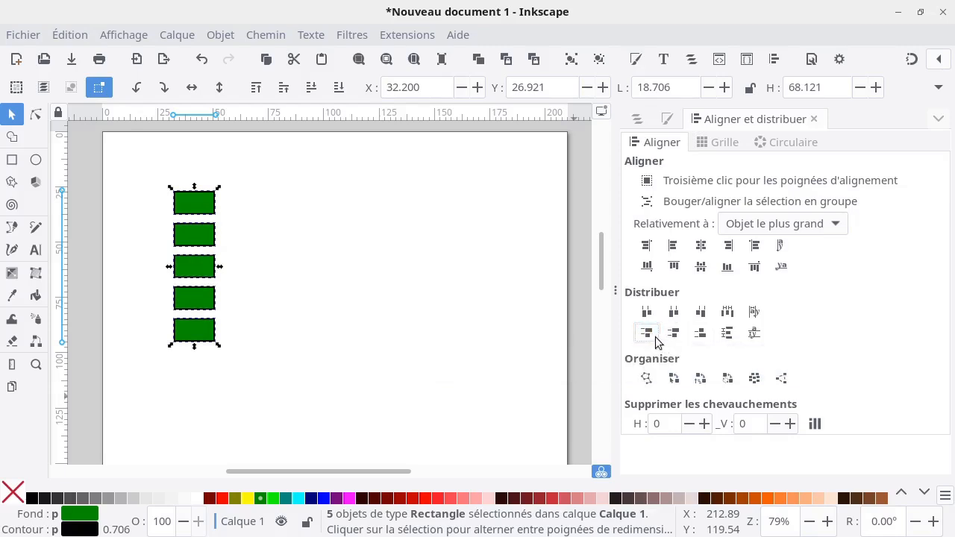
left_click(235, 208)
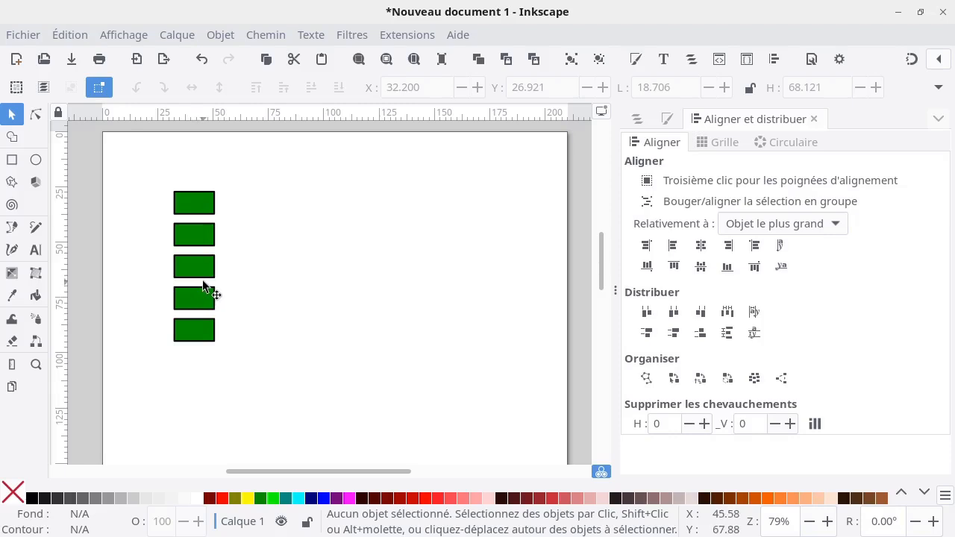
left_click(205, 331)
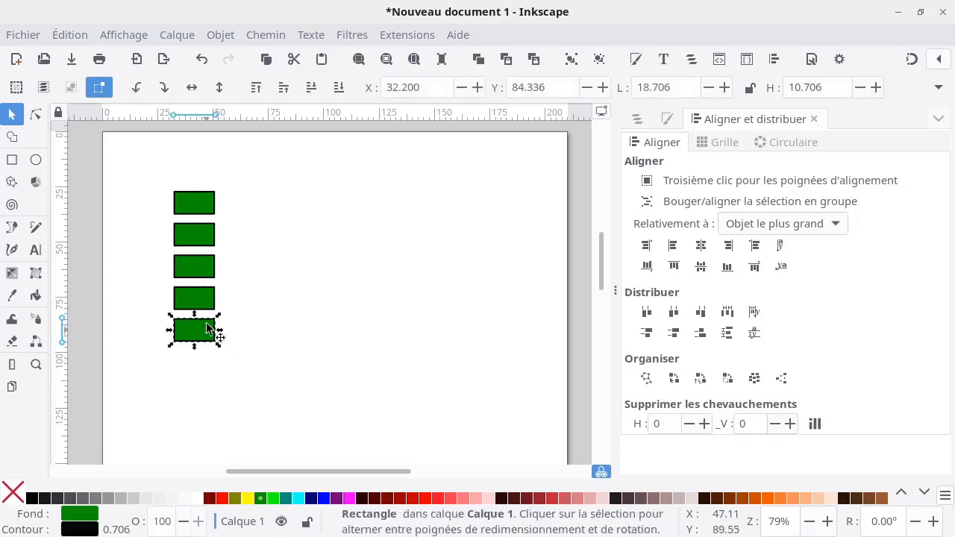
left_click(198, 206)
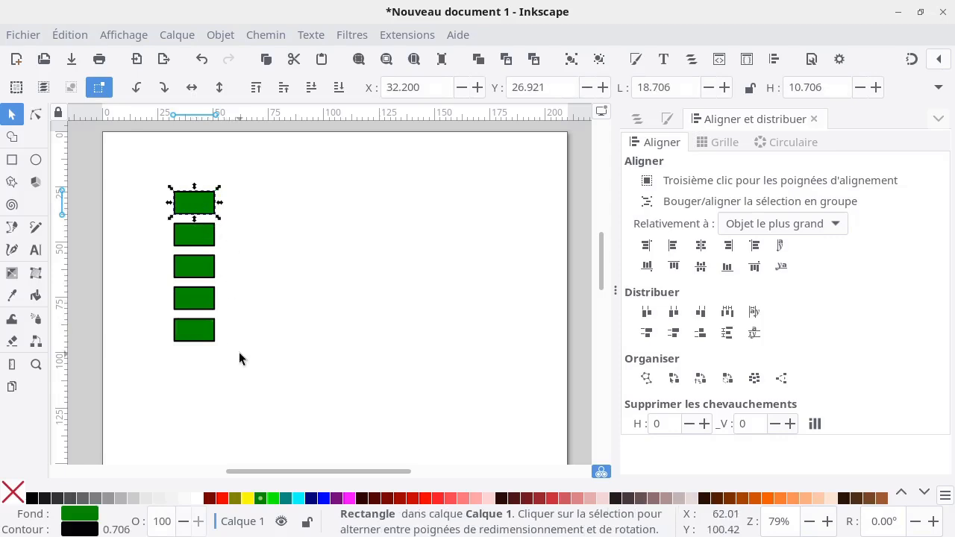
Set up a grid arrangement for all five rectangles with 3 rows, 2 columns and spacing in millimetres.
left_click_drag(238, 352, 159, 174)
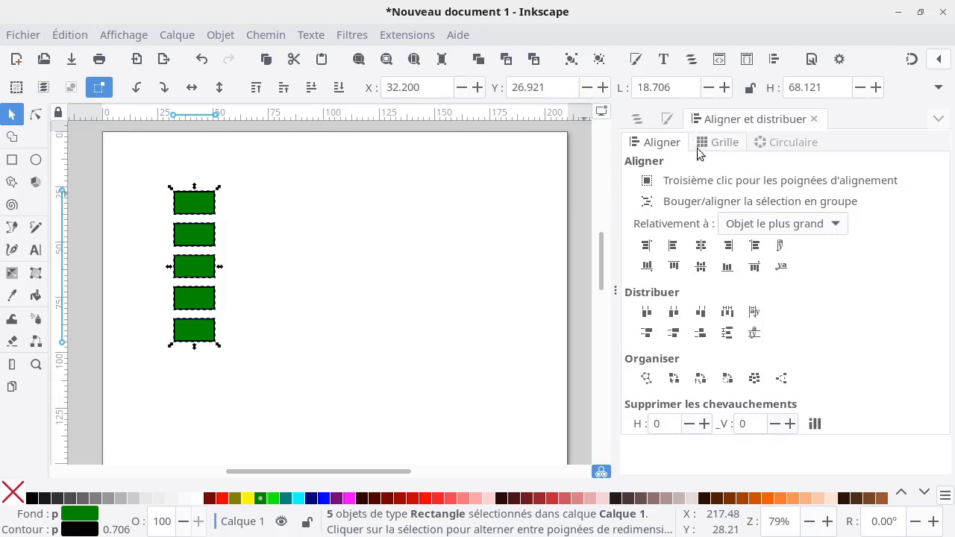
left_click(735, 146)
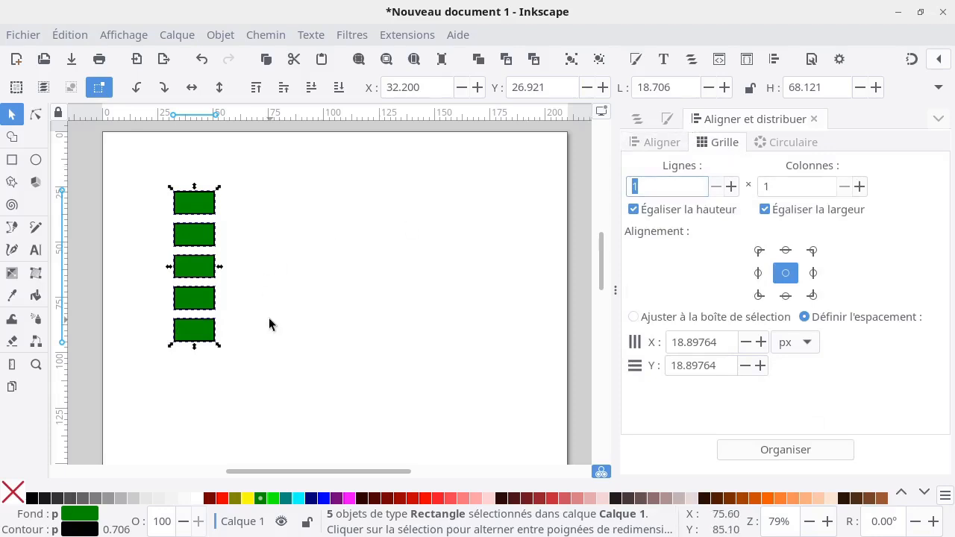
left_click_drag(245, 356, 150, 170)
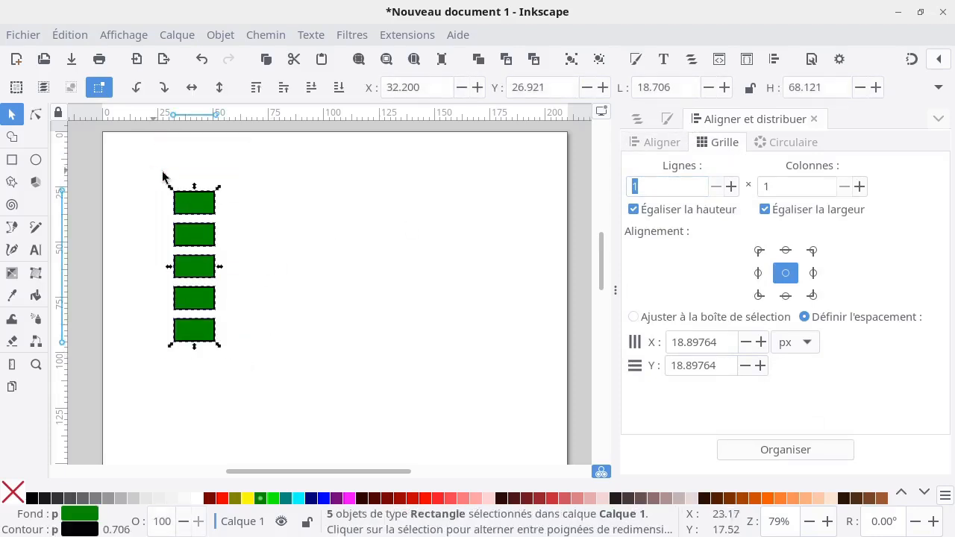
left_click(730, 186)
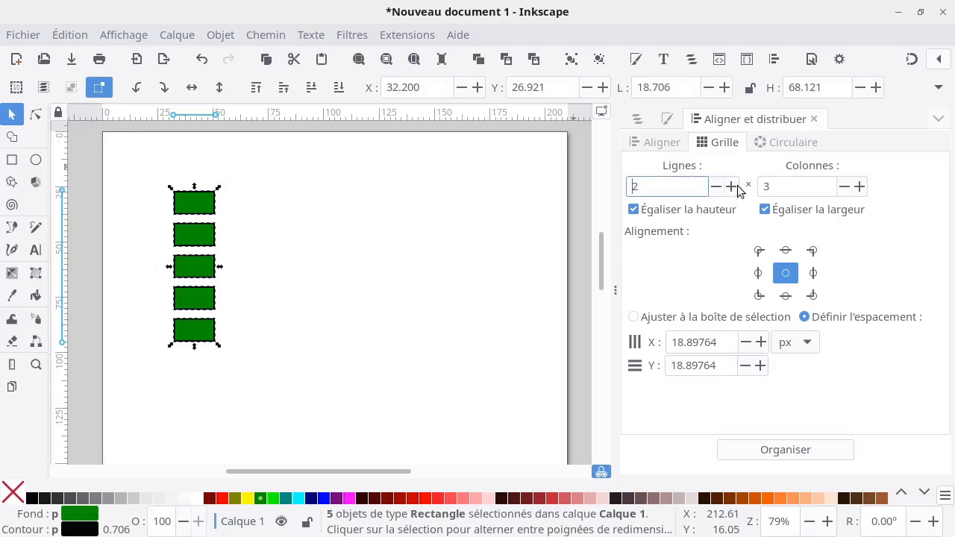
left_click(732, 186)
left_click(807, 342)
left_click(807, 321)
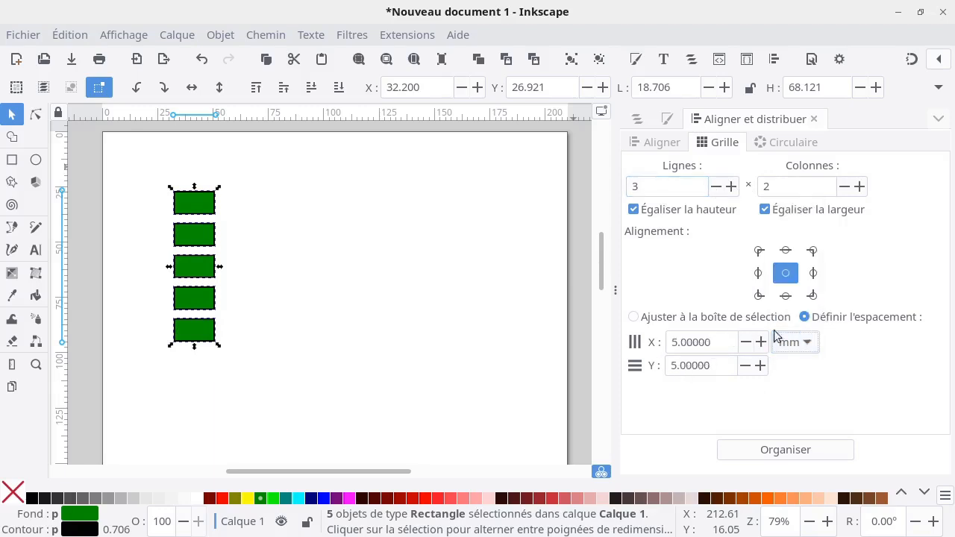
Set the grid's X and Y spacing to 3 mm and arrange the rectangles with these settings.
triple_click(724, 336)
type("3")
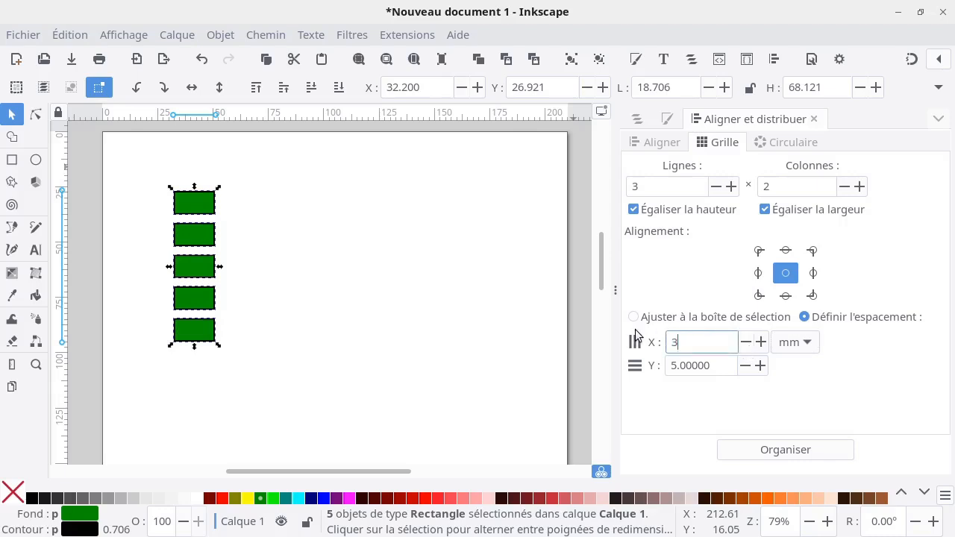
key("Return")
left_click_drag(718, 362, 628, 357)
type("3")
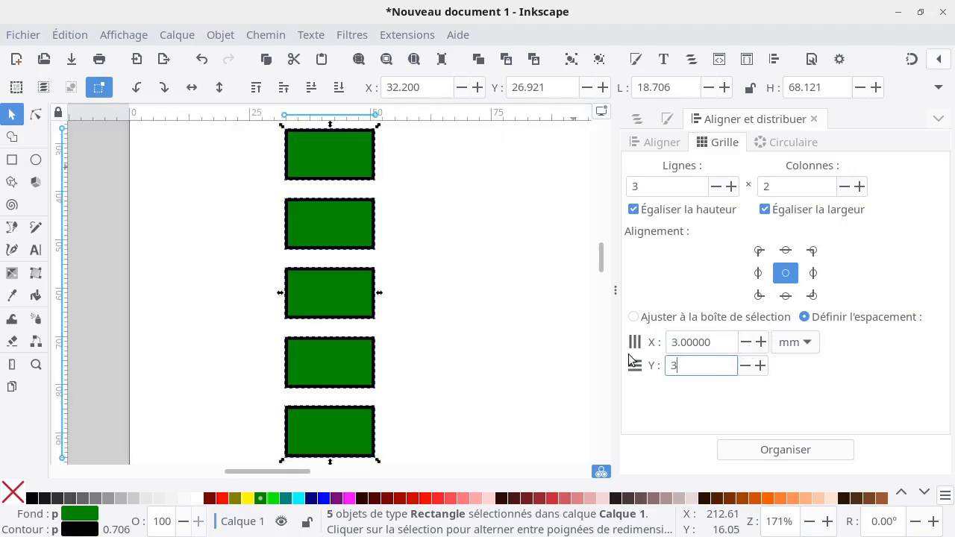
key("Return")
left_click(784, 450)
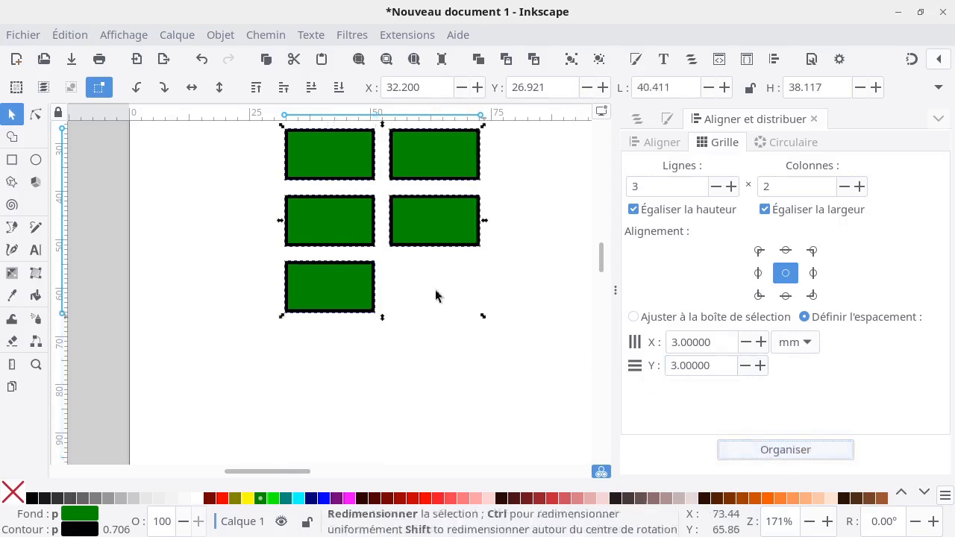
Rearrange the rectangles into a grid of 5 rows and 1 column.
scroll(402, 270, "up", 6)
scroll(399, 262, "down", 2)
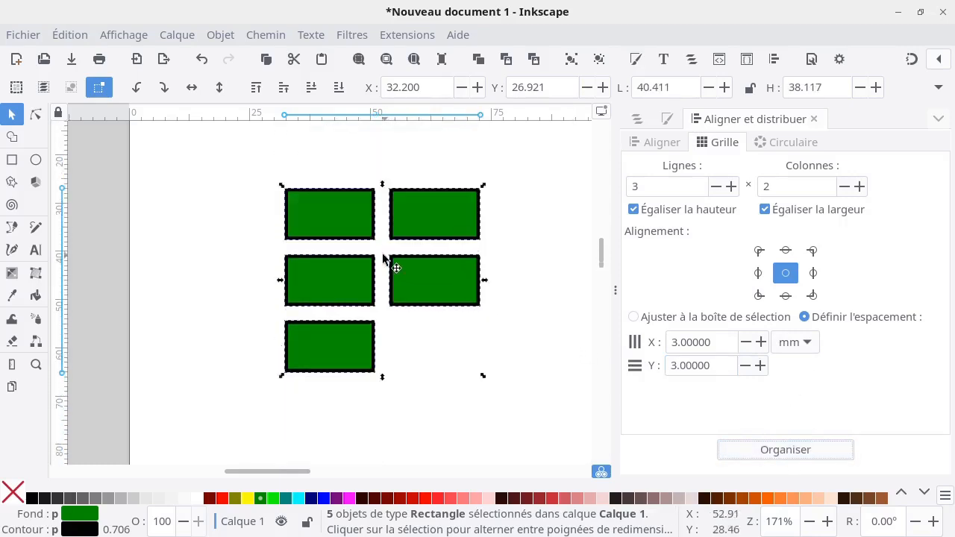
scroll(370, 270, "up", 2, "ctrl")
scroll(371, 270, "down", 4, "ctrl")
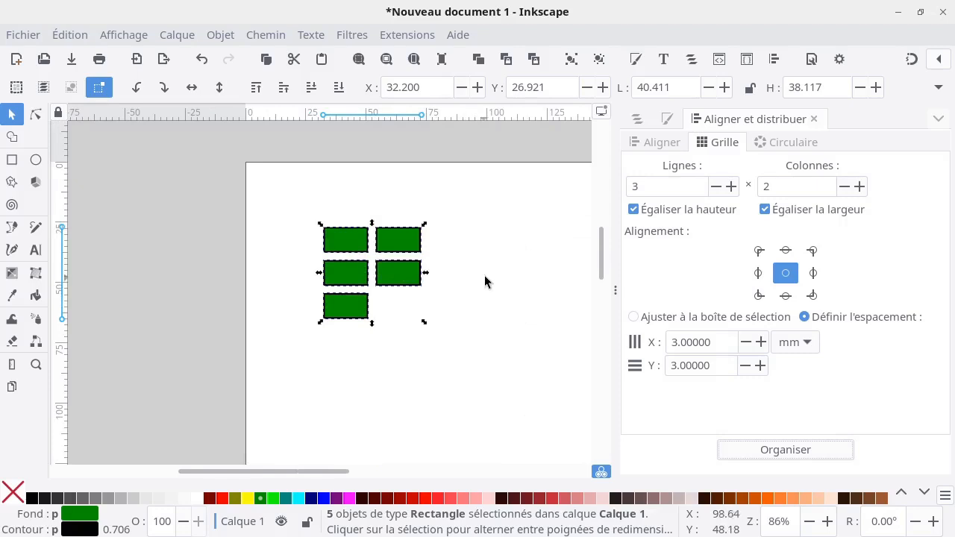
left_click_drag(445, 264, 354, 276)
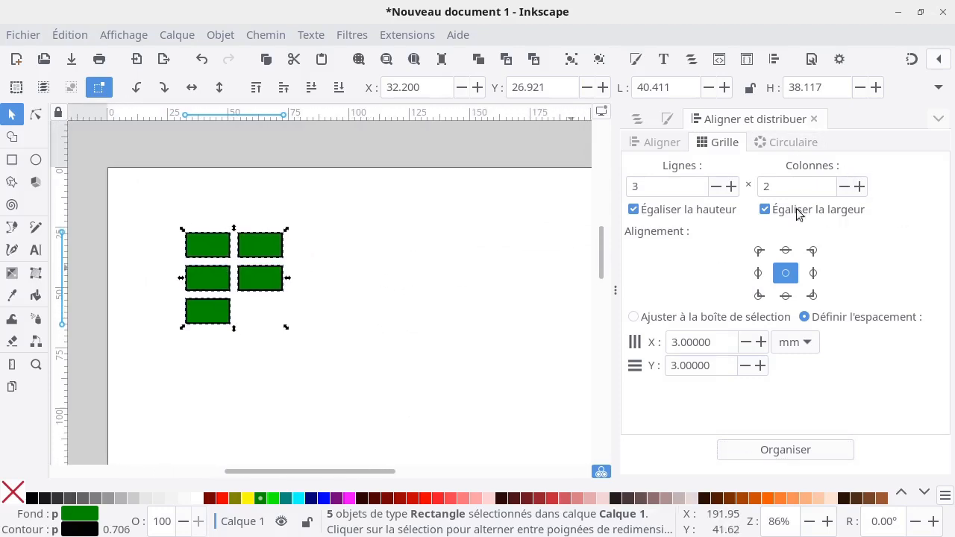
left_click(730, 190)
left_click(730, 191)
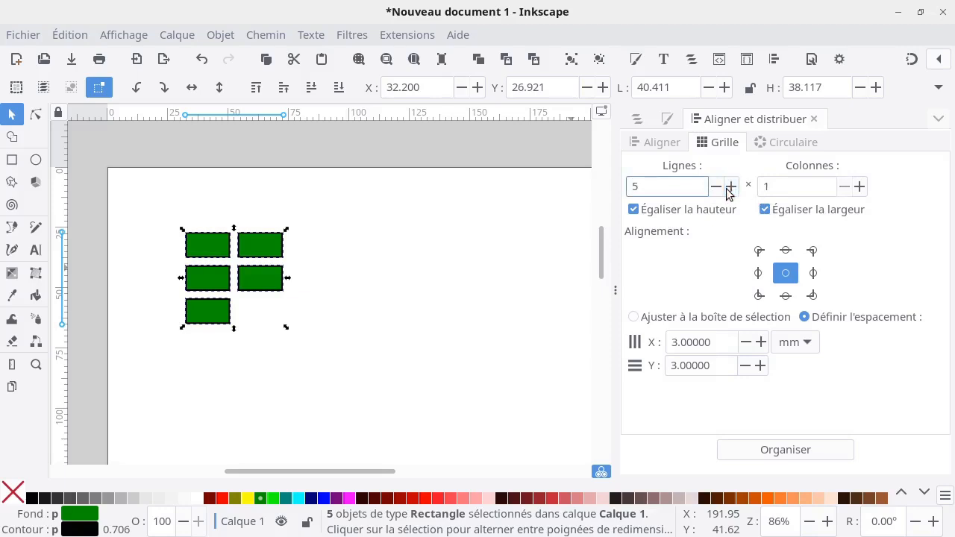
left_click(731, 449)
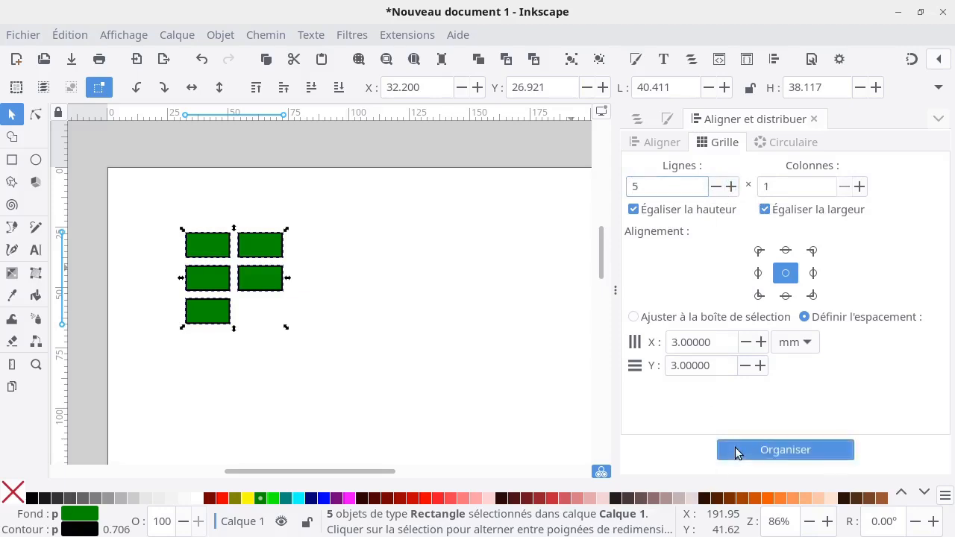
left_click(220, 409)
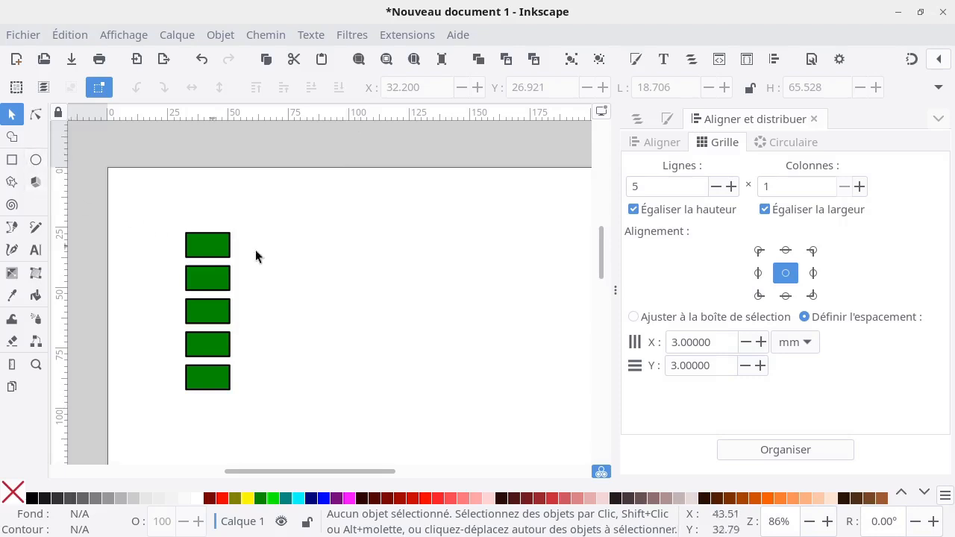
Draw a horizontal tick line about 3 mm long just right of the top rectangle, level with its upper edge.
left_click(11, 230)
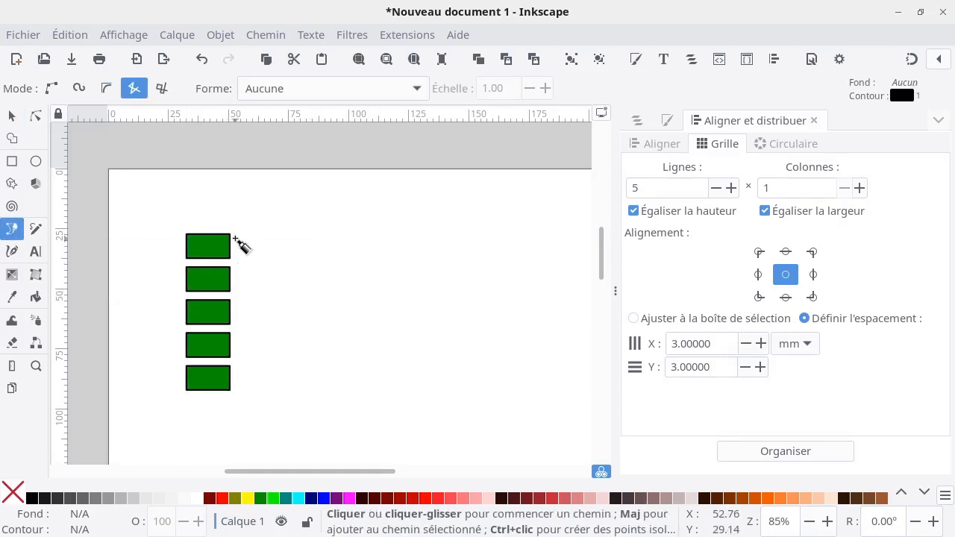
scroll(234, 288, "up", 2)
scroll(237, 300, "up", 3, "ctrl")
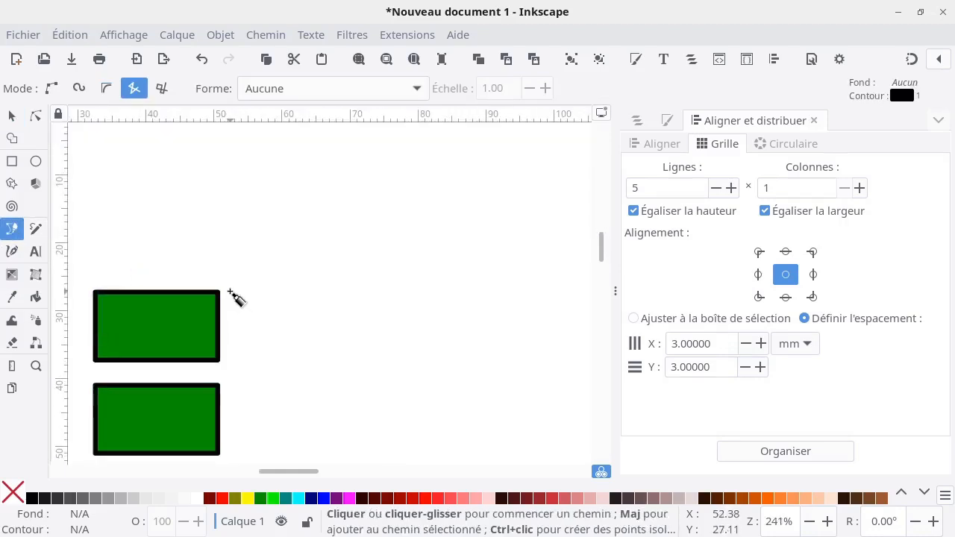
left_click(230, 292)
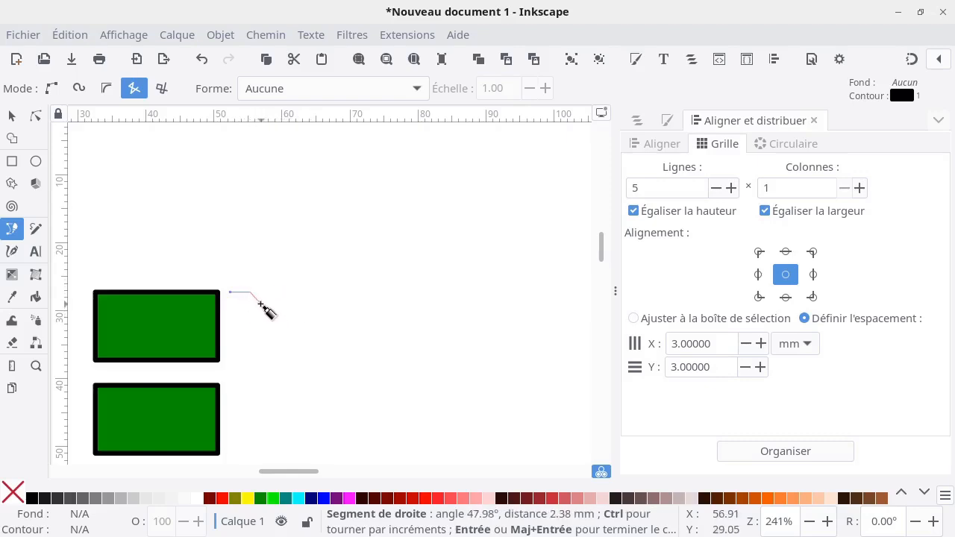
key("Return")
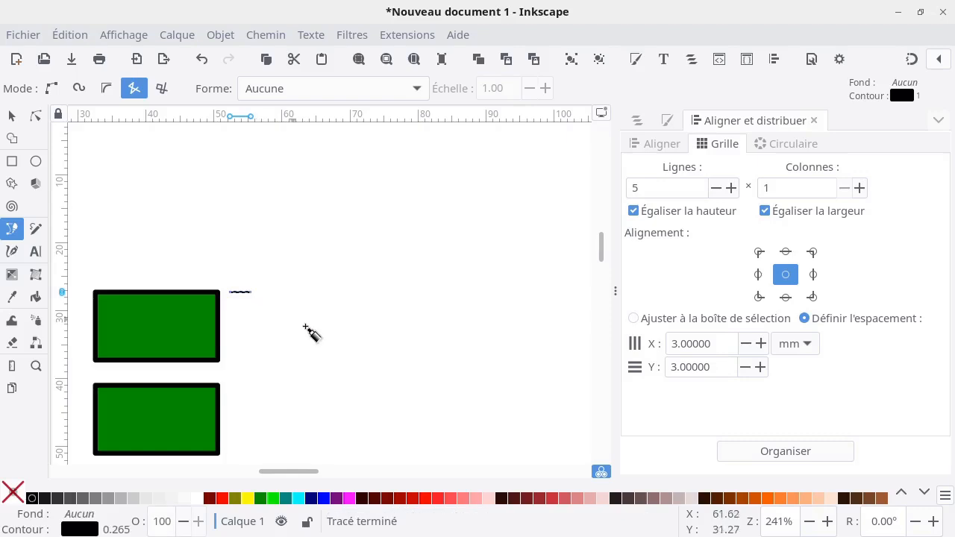
Move the tick line slightly closer to the top rectangle's upper edge, to about X 52.2 mm, Y 27.2 mm.
left_click(12, 115)
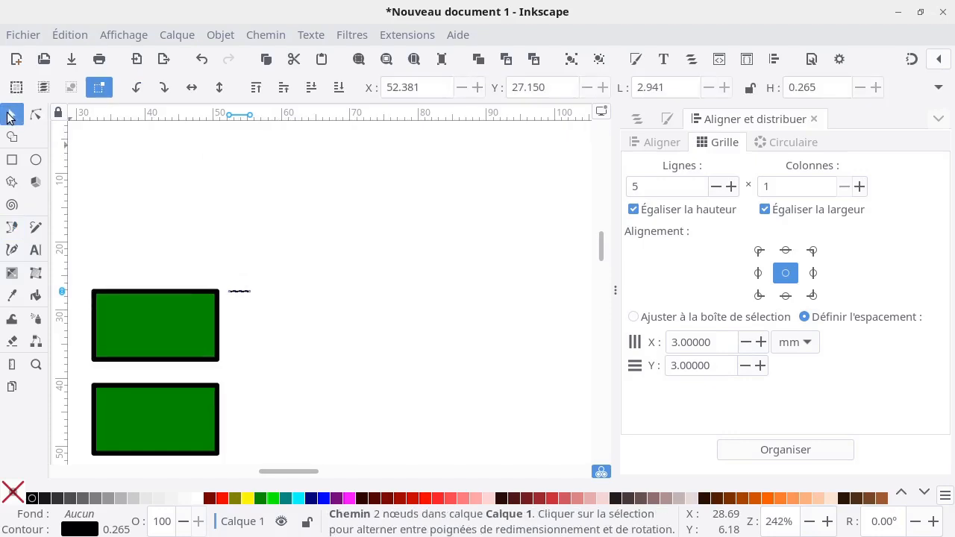
left_click(265, 314)
mouse_move(240, 296)
left_mouse_down()
mouse_move(226, 295)
mouse_move(241, 292)
left_mouse_up()
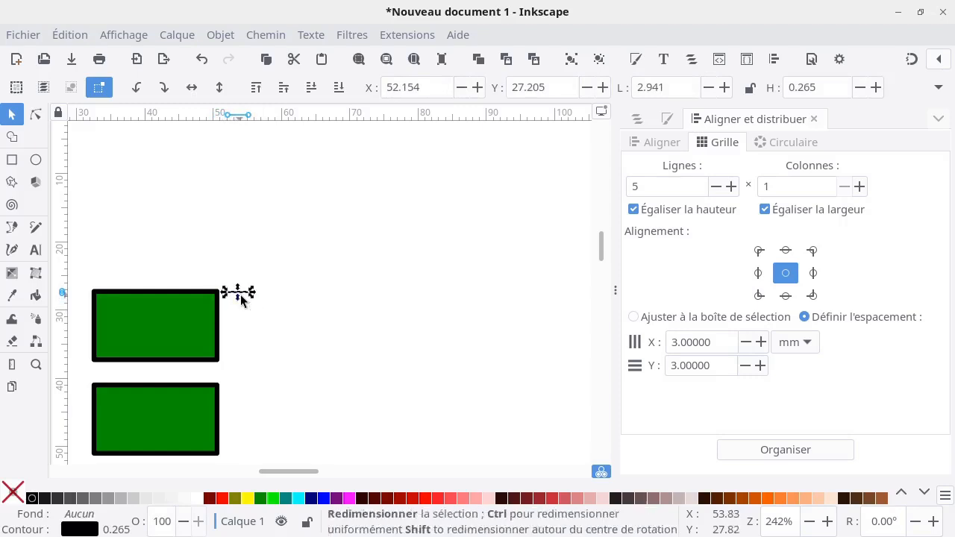
Set the stroke width of all five rectangles to 0.4 pt.
scroll(252, 335, "down", 3, "ctrl")
scroll(252, 331, "down", 1, "ctrl")
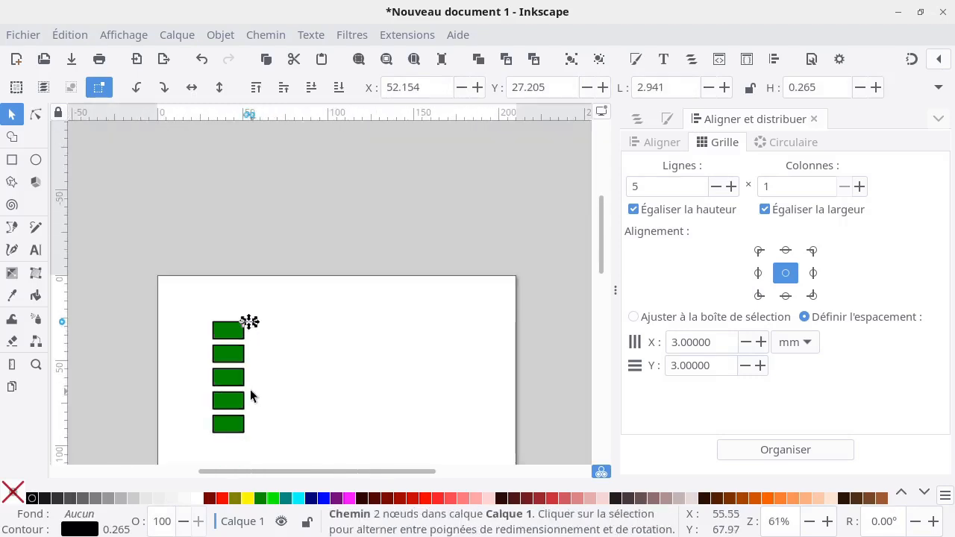
left_click(206, 311)
left_click_drag(207, 311, 232, 448)
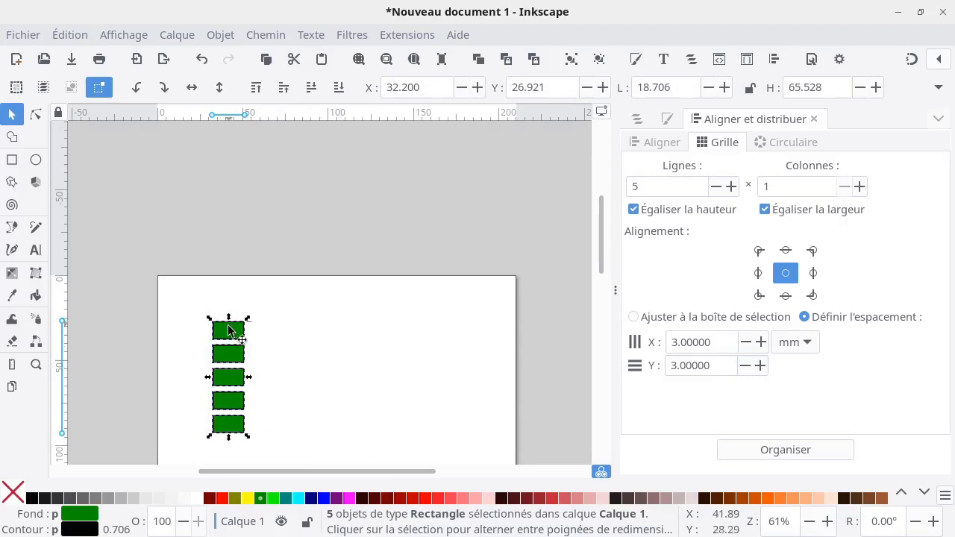
left_click(668, 120)
left_click(727, 143)
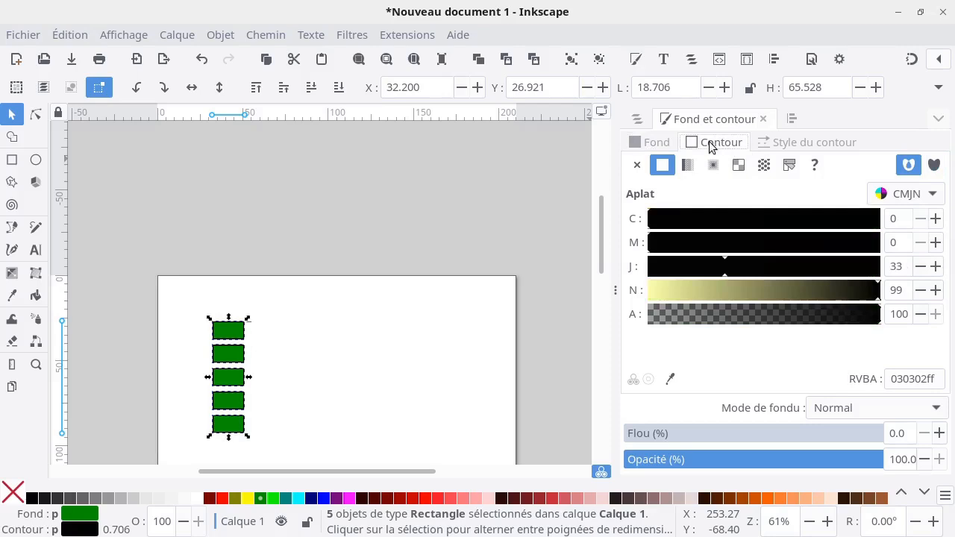
left_click(765, 144)
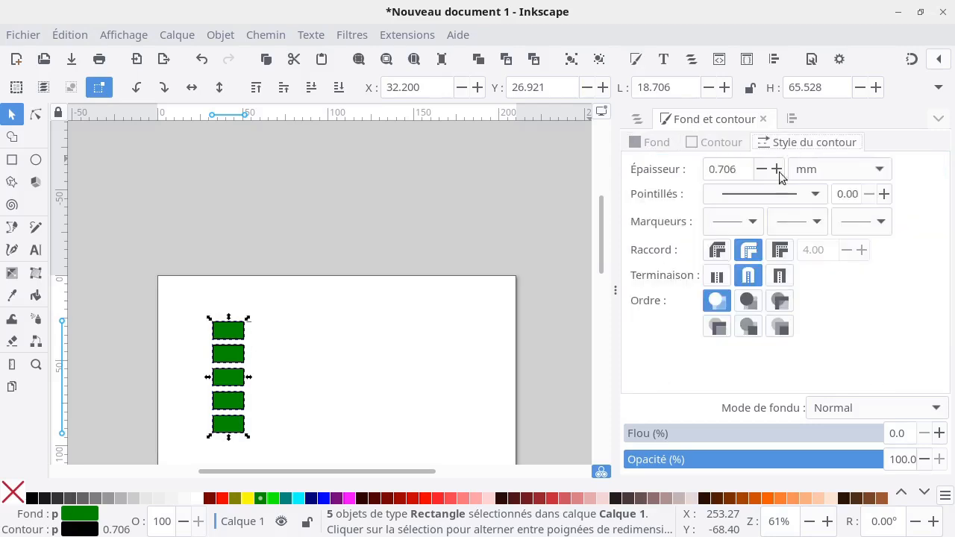
left_click(820, 170)
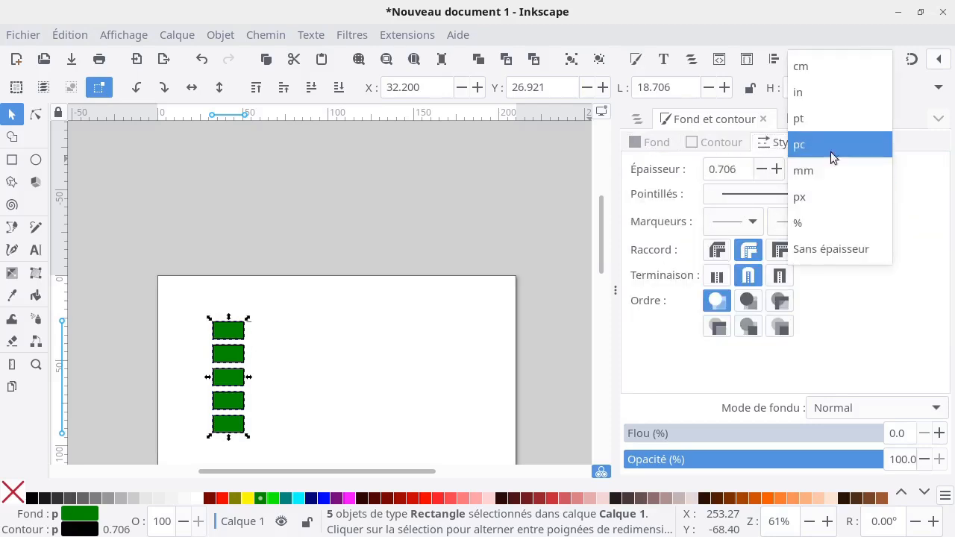
left_click(835, 118)
triple_click(727, 169)
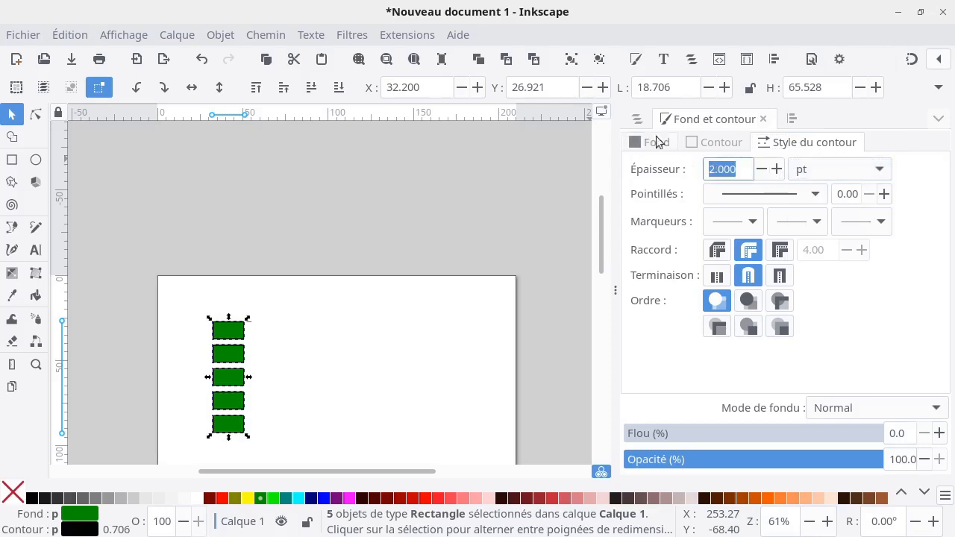
type("0.4")
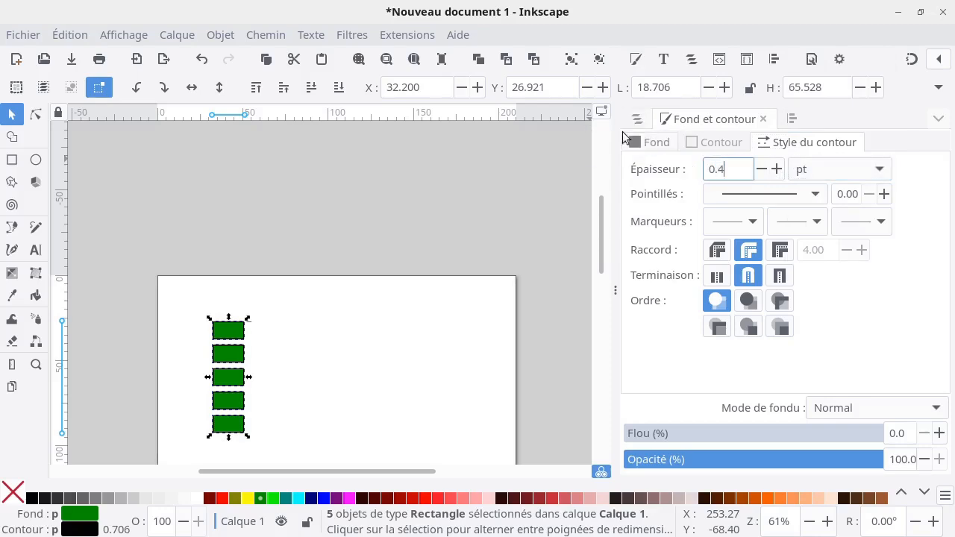
key("Return")
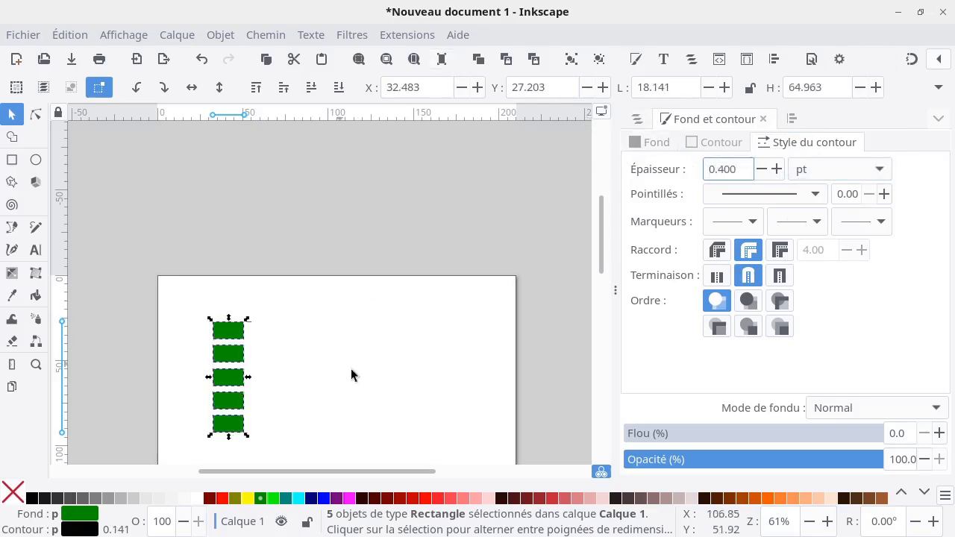
Set the tick line's stroke width to 0.4 pt to match the rectangles.
left_click(275, 352)
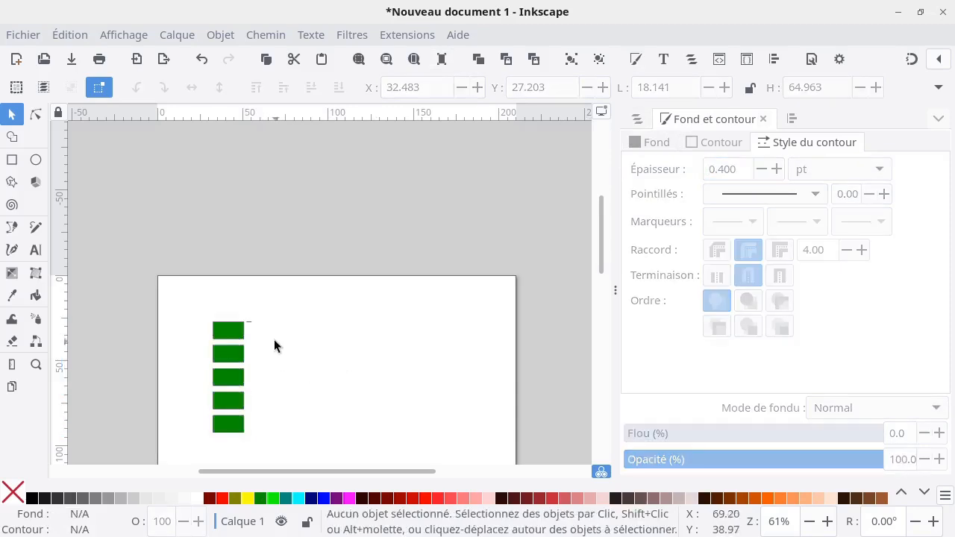
left_click_drag(258, 317, 249, 322)
double_click(739, 169)
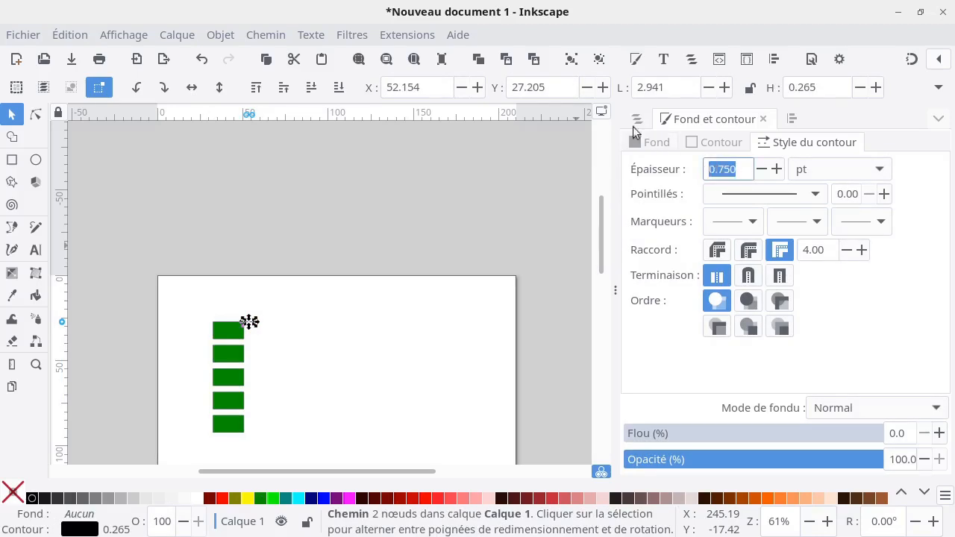
type("0.4")
key("Return")
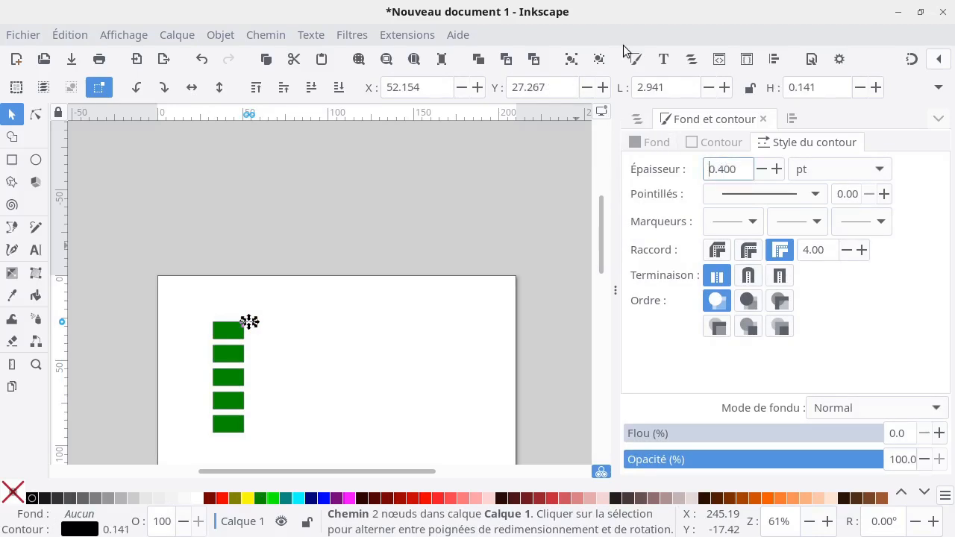
Try to place the tick line by eye against the top rectangle's upper-right corner, in line with its top outline.
left_click(295, 333)
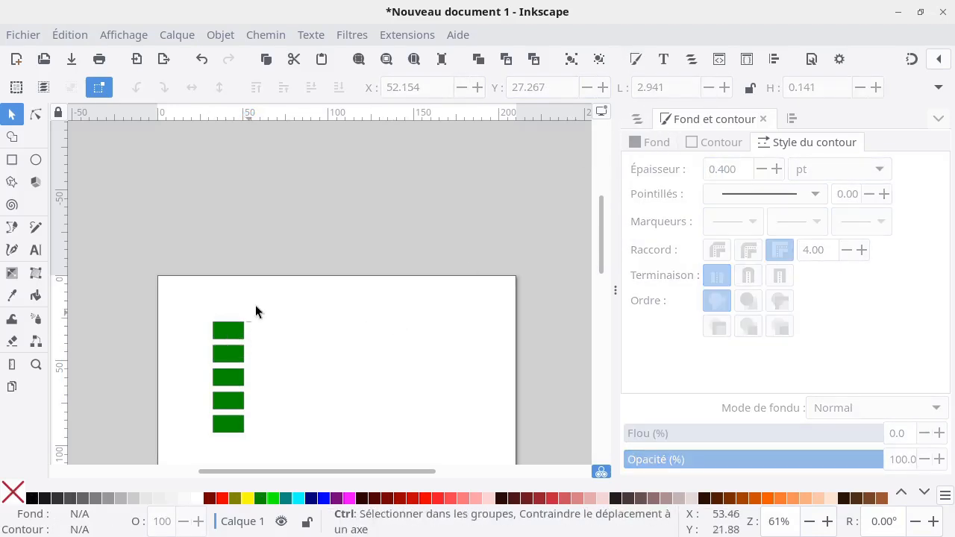
scroll(256, 309, "up", 2, "ctrl")
scroll(236, 348, "up", 6, "ctrl")
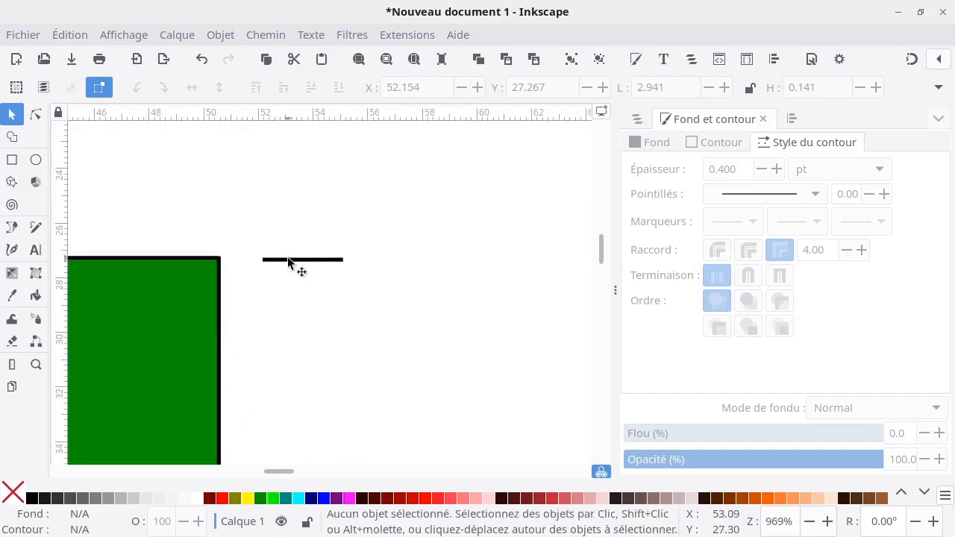
mouse_move(288, 260)
left_mouse_down()
mouse_move(239, 266)
mouse_move(236, 255)
left_mouse_up()
key("Escape")
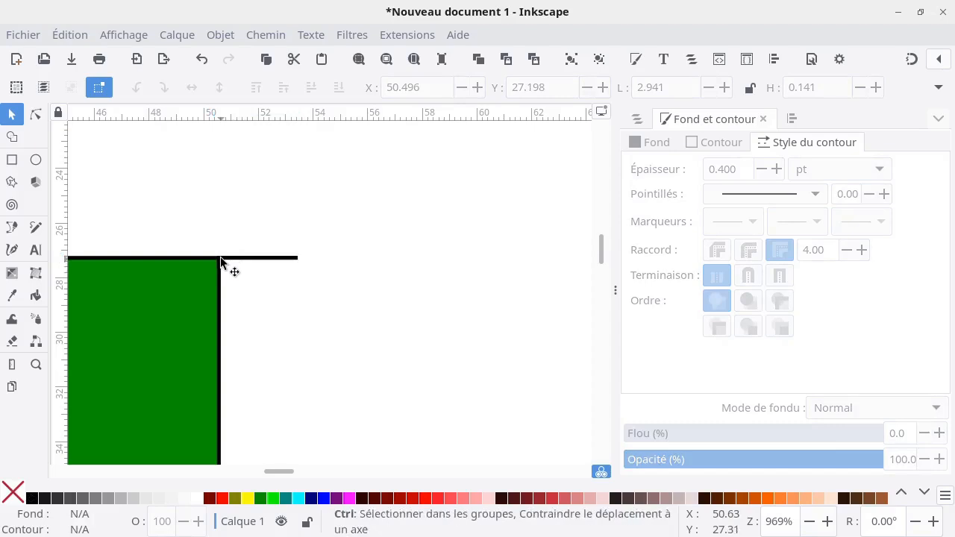
scroll(220, 258, "up", 5, "ctrl")
scroll(213, 256, "up", 4, "ctrl")
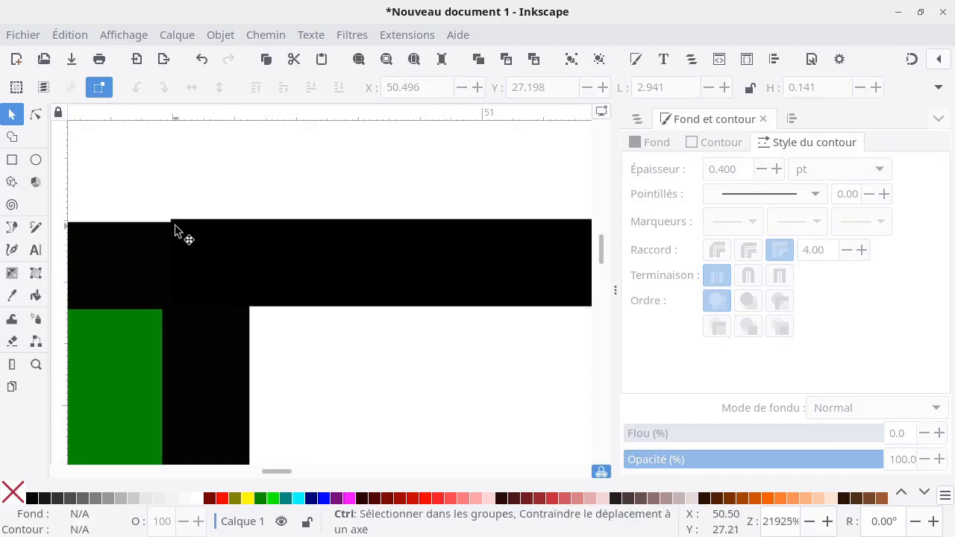
scroll(311, 305, "down", 5, "ctrl")
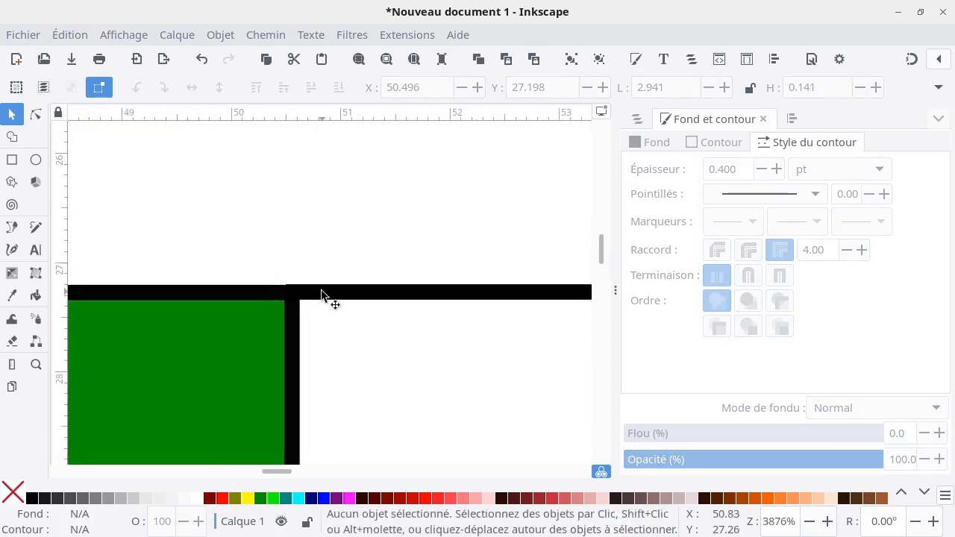
Enable snapping and attach the tick line to the top rectangle's upper-right corner, at X 50.553 mm, Y 27.203 mm.
left_click_drag(321, 296, 355, 301)
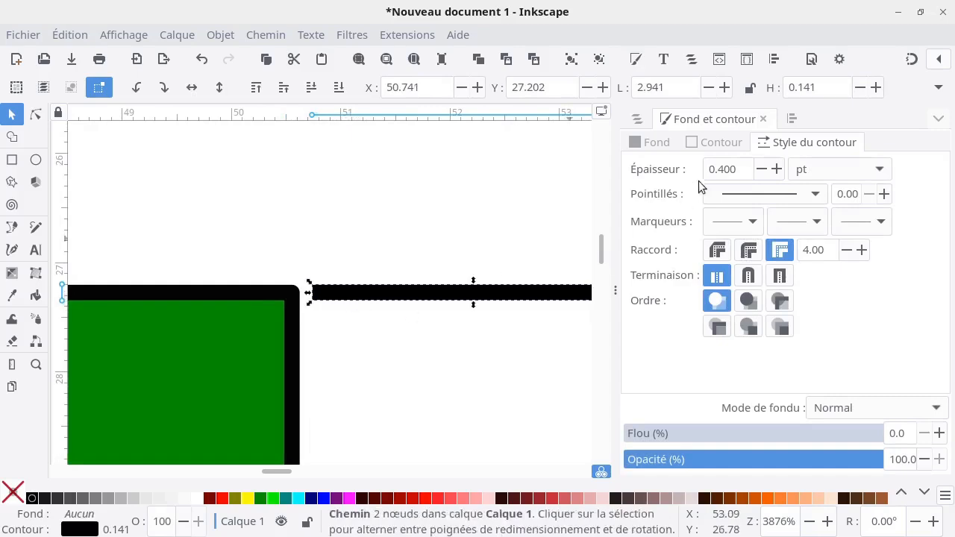
left_click(909, 61)
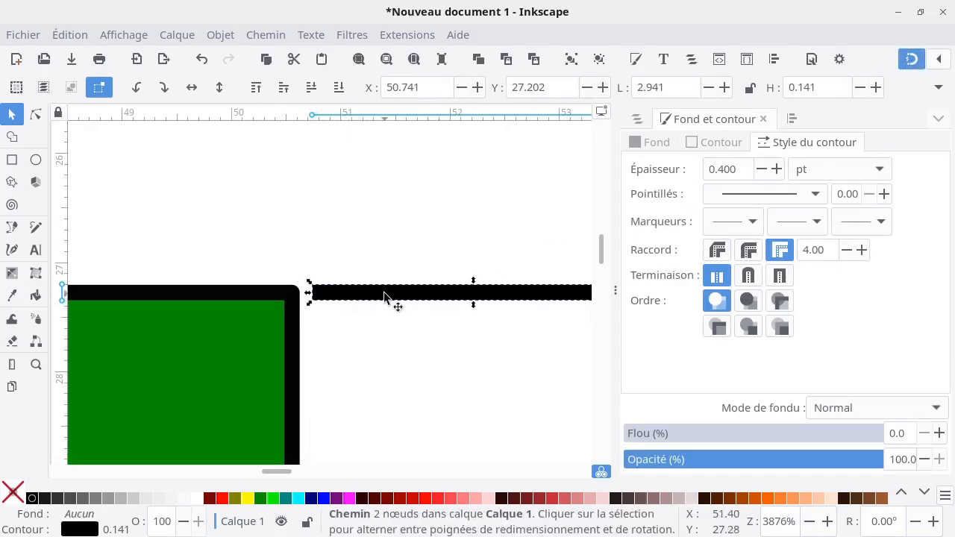
left_click_drag(384, 297, 352, 302)
left_click(378, 335)
left_click(361, 331)
scroll(362, 331, "down", 3)
scroll(365, 328, "up", 3)
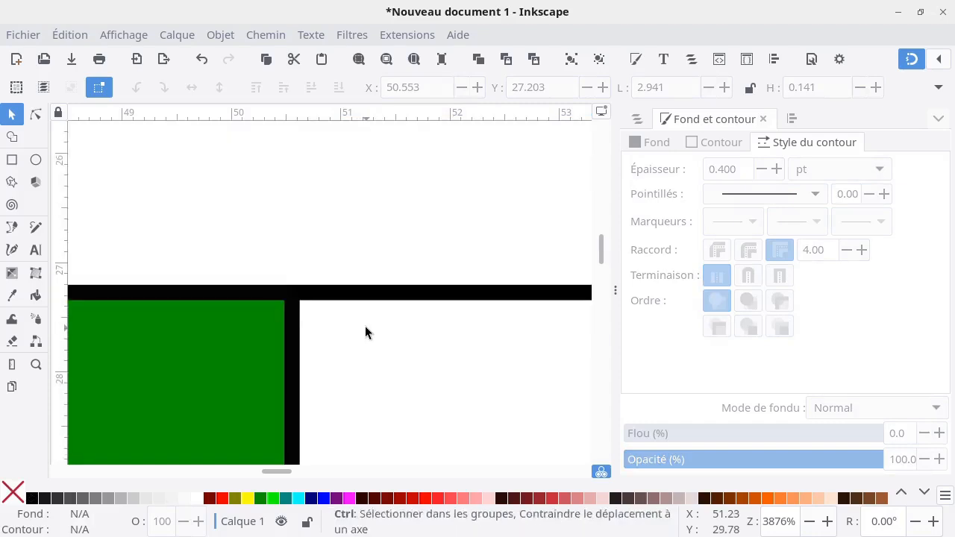
Place copies of the tick line straight below, at the lower-right corners of the first three rectangles.
scroll(364, 328, "down", 9, "ctrl")
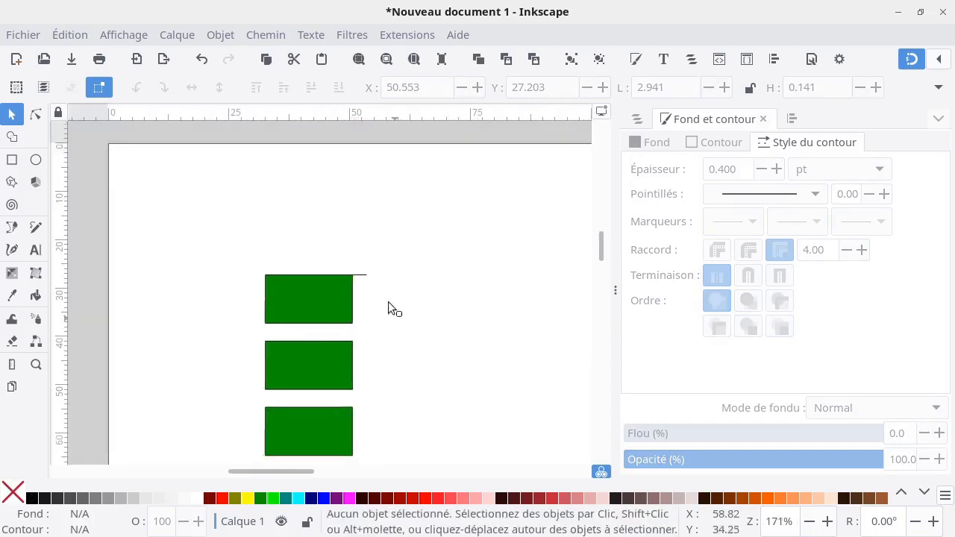
left_click_drag(344, 230, 326, 246)
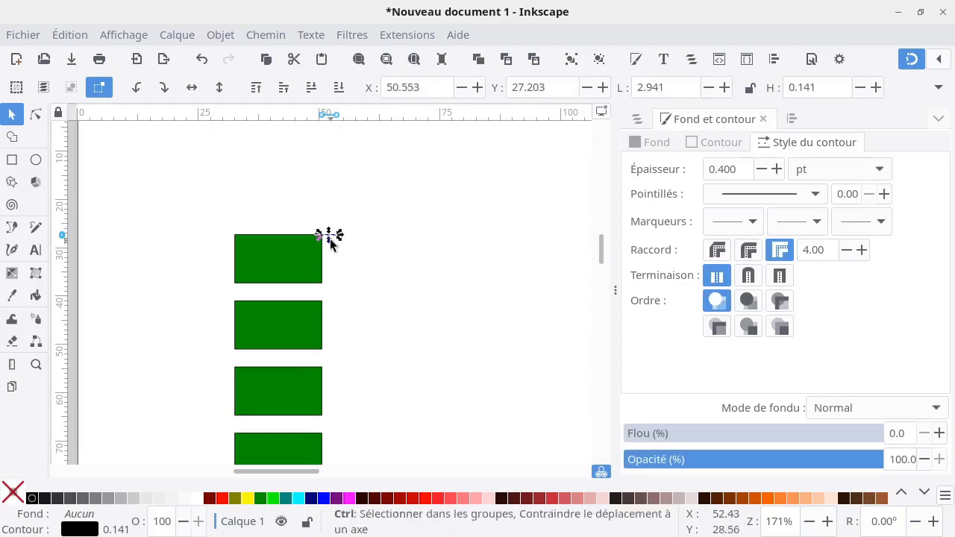
left_click_drag(328, 237, 335, 419)
key("ctrl")
scroll(378, 411, "down", 4)
scroll(375, 394, "down", 4)
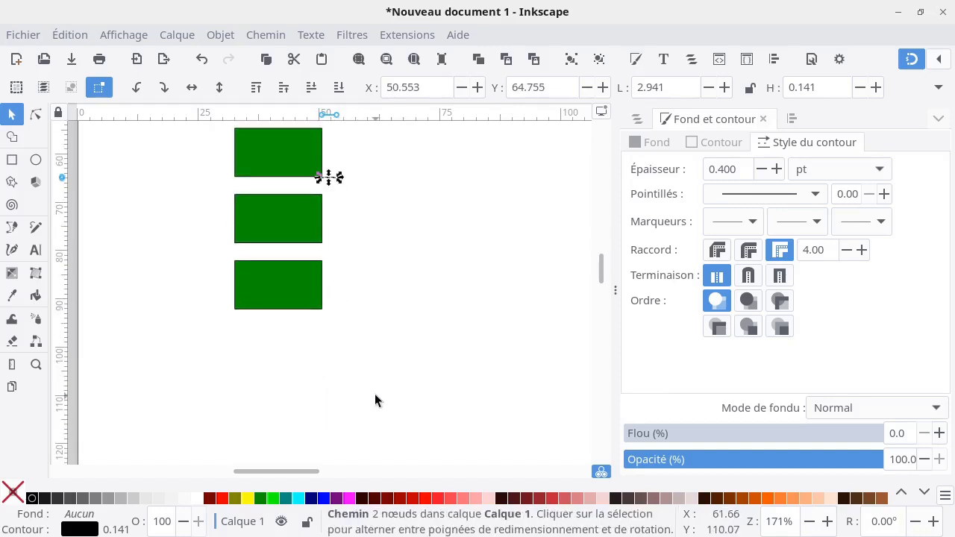
Duplicate the third rectangle's tick line and place the copy at the fourth rectangle's lower-right corner.
scroll(351, 351, "up", 4)
left_click_drag(333, 301, 340, 371)
left_click_drag(340, 369, 333, 299)
key("ctrl+d")
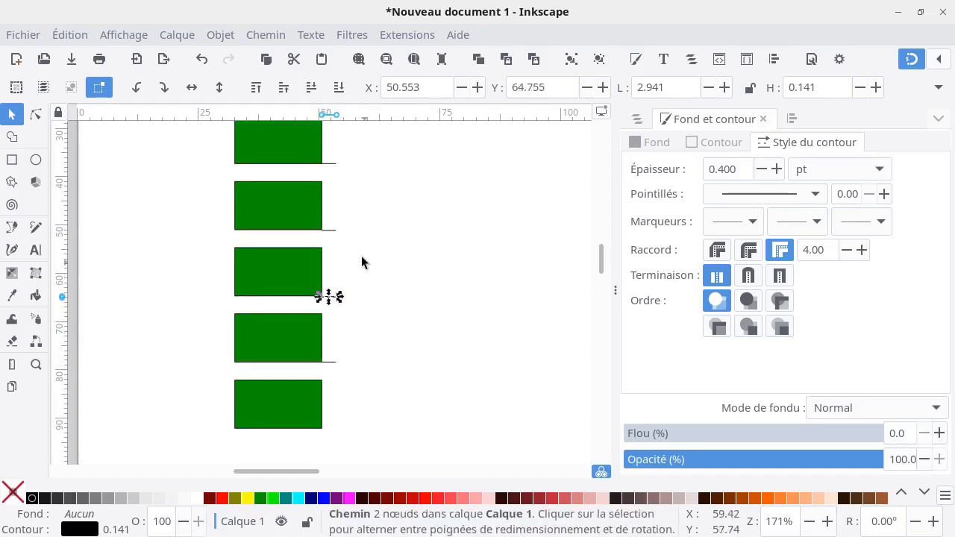
Duplicate the fourth rectangle's tick line and move the copy down to the bottom rectangle's lower-right corner, at Y 91.884 mm.
left_click(331, 364)
key("ctrl+d")
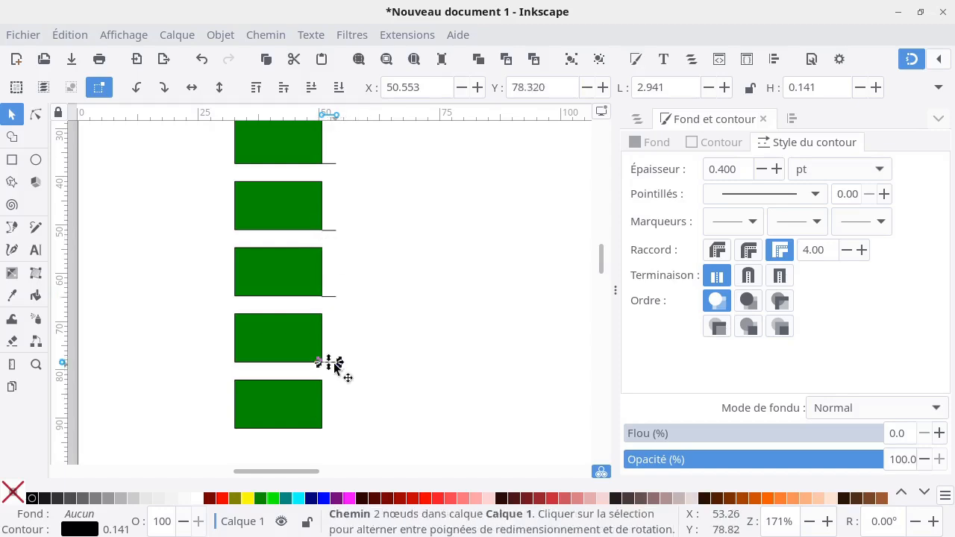
left_click_drag(335, 370, 334, 431)
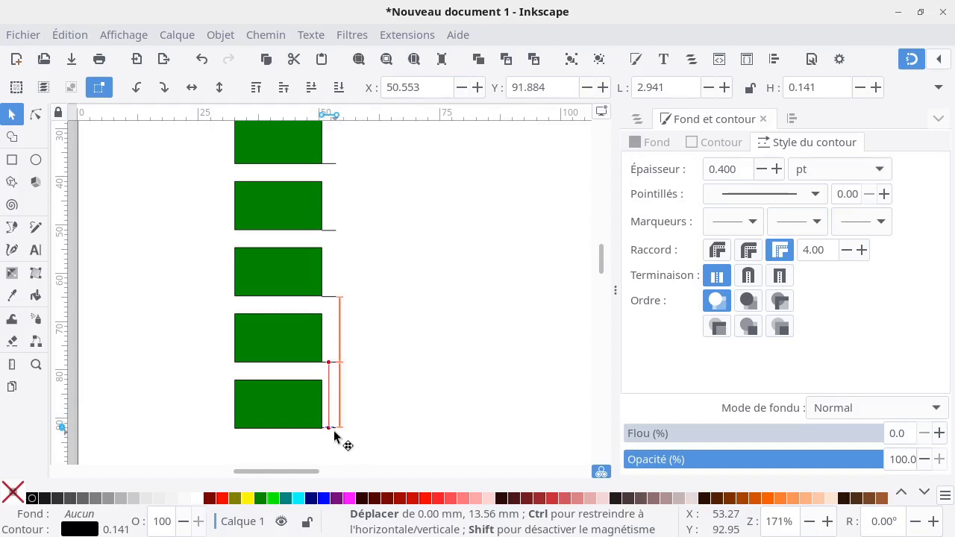
left_click_drag(334, 430, 333, 430)
left_click(325, 433)
Move the bottom rectangle's tick line slightly down to Y 92.025 mm, so it lines up with the lower outline.
scroll(324, 433, "up", 2)
scroll(328, 435, "up", 7)
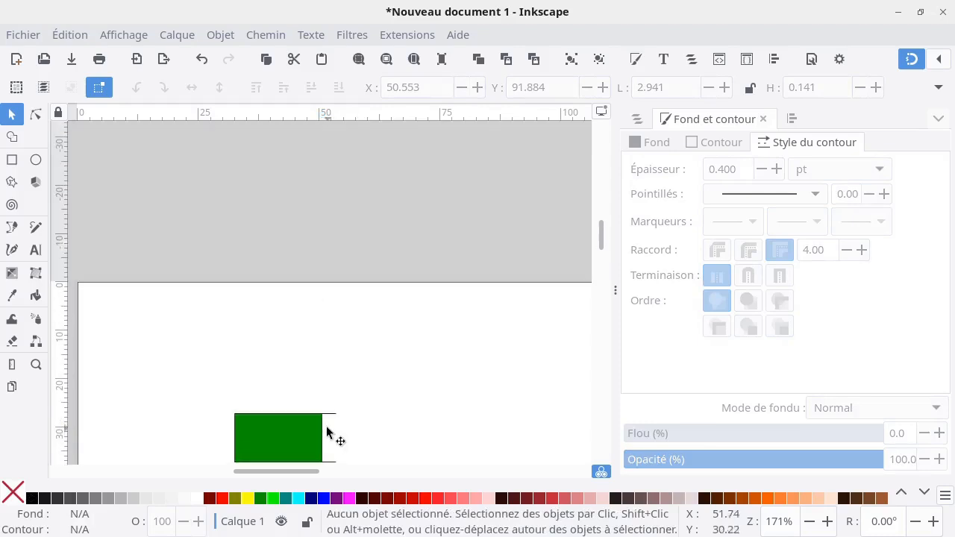
scroll(333, 434, "down", 9)
scroll(328, 427, "down", 2)
scroll(331, 395, "up", 3, "ctrl")
scroll(332, 335, "up", 4, "ctrl")
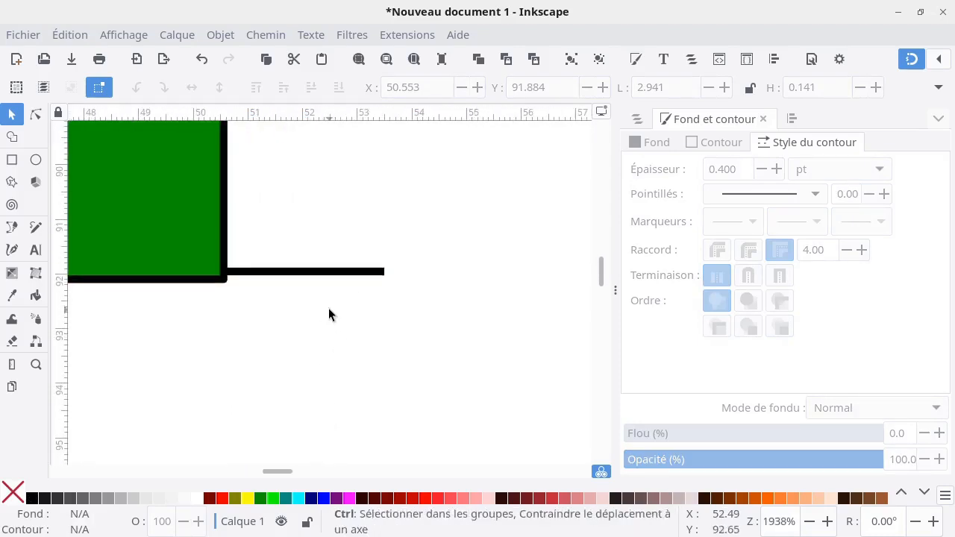
scroll(202, 284, "up", 2, "ctrl")
scroll(238, 292, "up", 1, "ctrl")
left_click(250, 291)
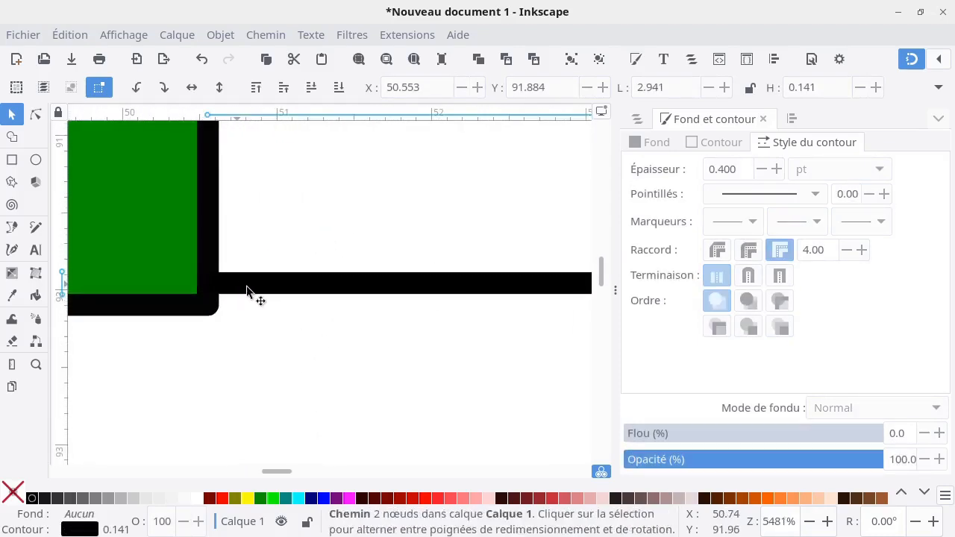
left_click_drag(254, 290, 257, 316)
left_click(279, 271)
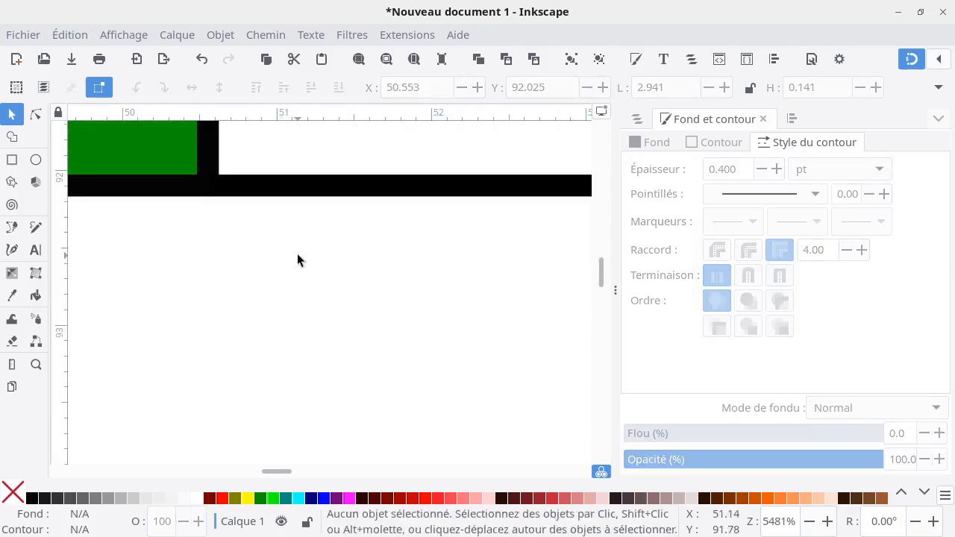
Align the top rectangle's lower tick line with its lower outline, at X 50.553 mm, Y 37.203 mm.
scroll(297, 262, "up", 3, "ctrl")
scroll(293, 266, "down", 8, "ctrl")
scroll(316, 287, "up", 4)
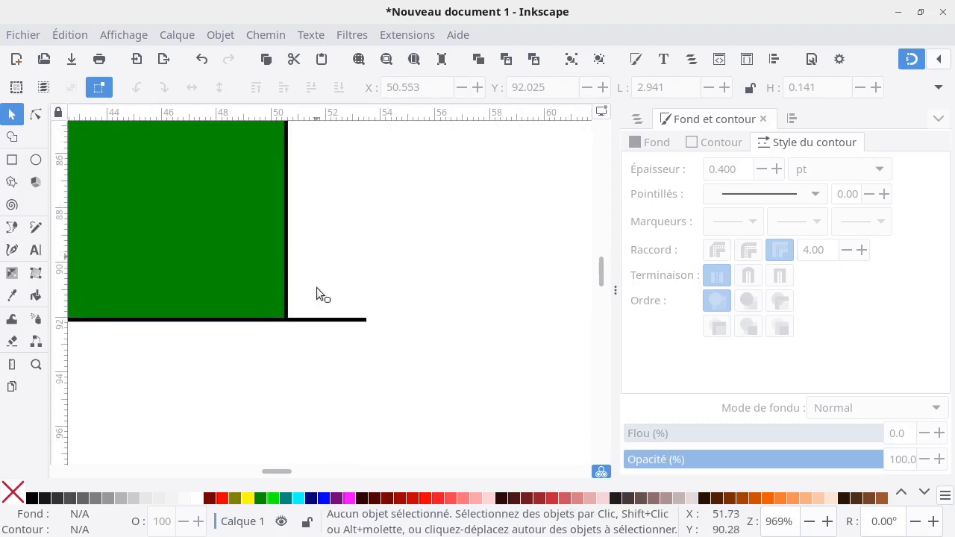
scroll(349, 209, "down", 4, "ctrl")
scroll(362, 330, "up", 5)
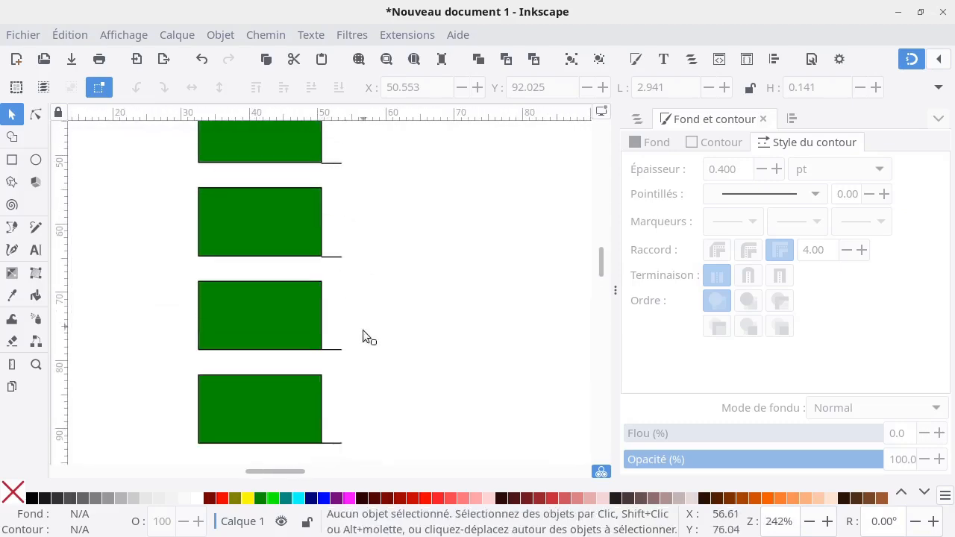
scroll(382, 221, "up", 4)
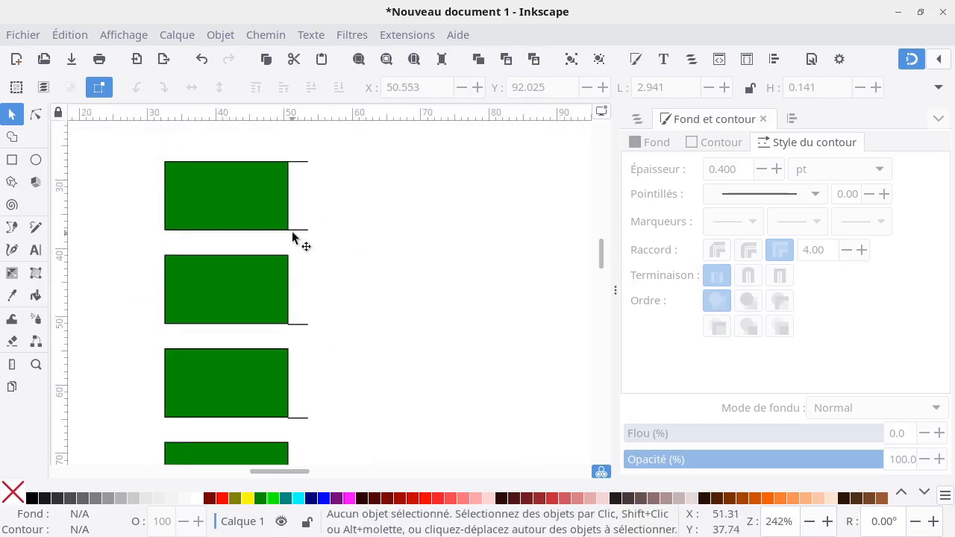
scroll(291, 236, "up", 7)
scroll(294, 261, "down", 7)
scroll(313, 236, "up", 8, "ctrl")
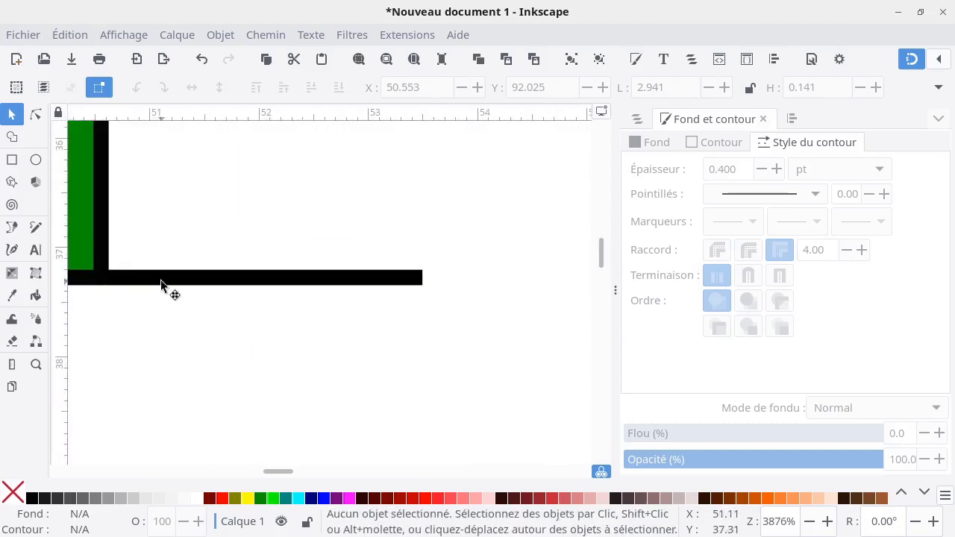
mouse_move(160, 284)
left_mouse_down()
mouse_move(184, 284)
mouse_move(168, 282)
left_mouse_up()
scroll(358, 363, "down", 6)
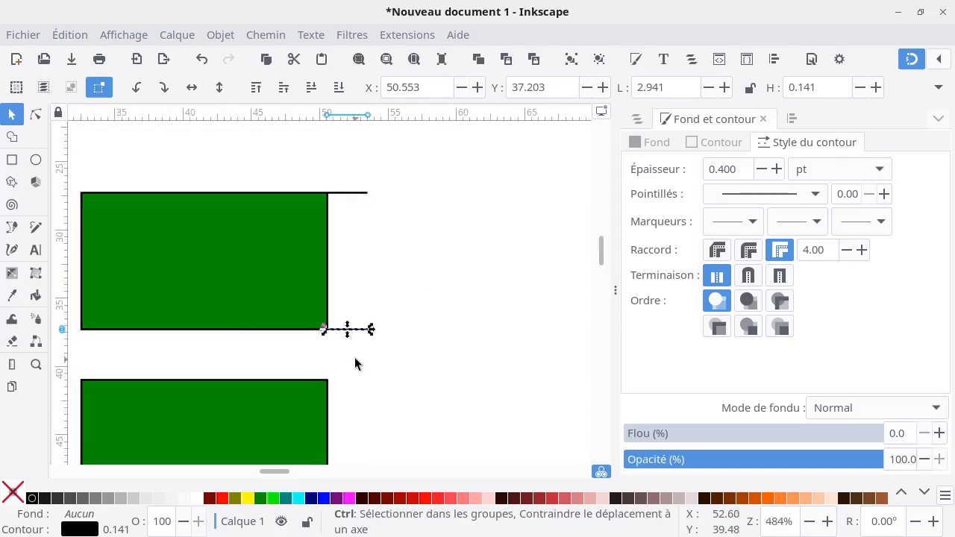
Distribute the centres of the five lower tick lines evenly in the vertical direction.
scroll(354, 364, "down", 3)
scroll(376, 381, "up", 2)
scroll(461, 441, "down", 6)
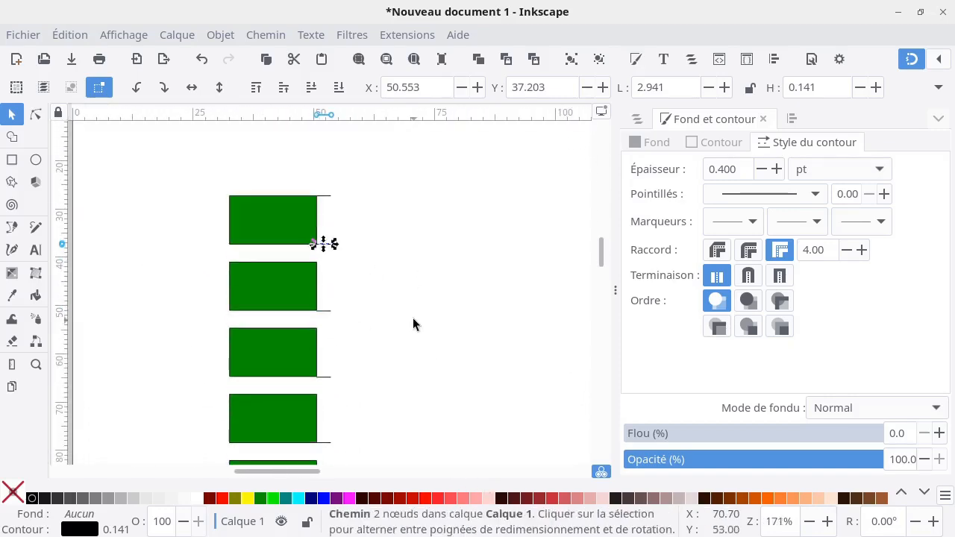
scroll(406, 317, "down", 2)
scroll(402, 313, "up", 1)
scroll(403, 309, "down", 1)
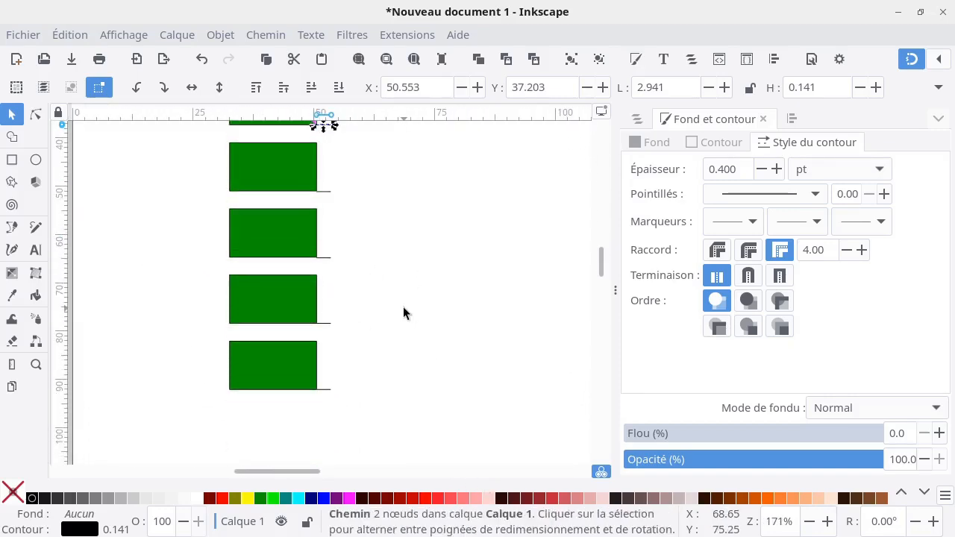
scroll(402, 313, "up", 1)
left_click_drag(337, 461, 323, 181)
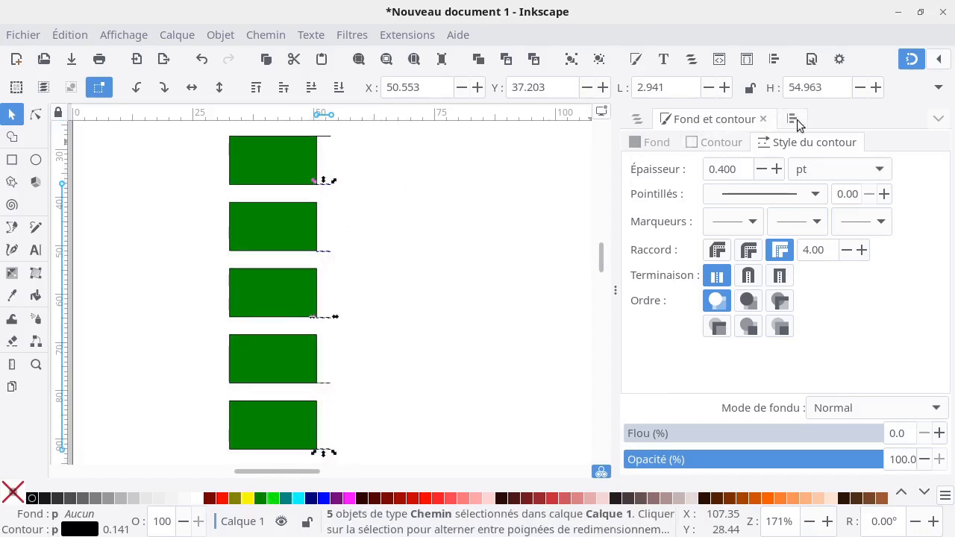
left_click(636, 120)
left_click(798, 119)
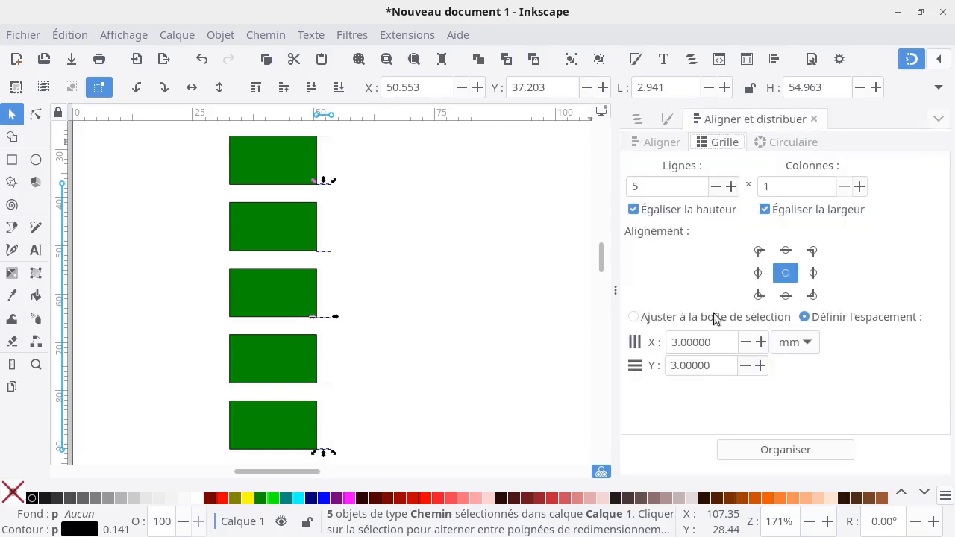
left_click(661, 142)
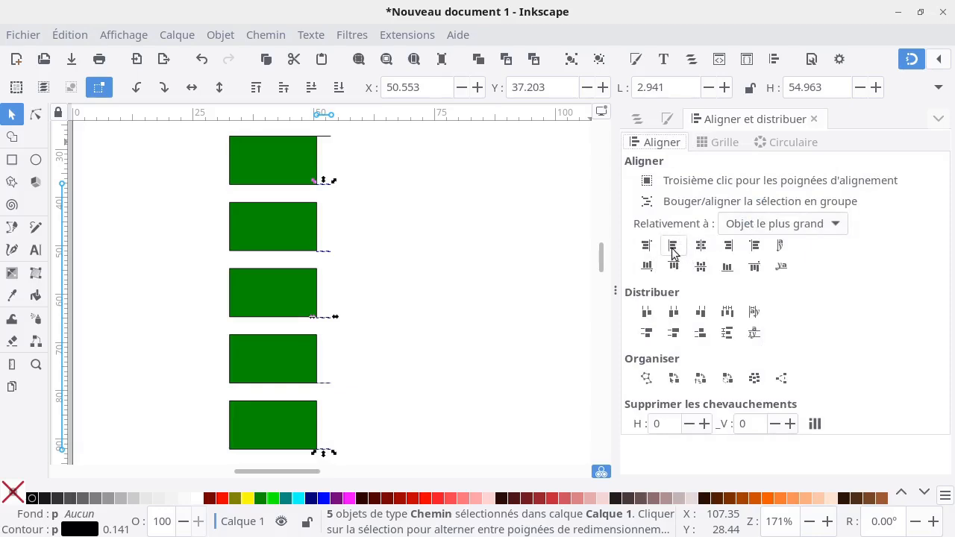
left_click(672, 334)
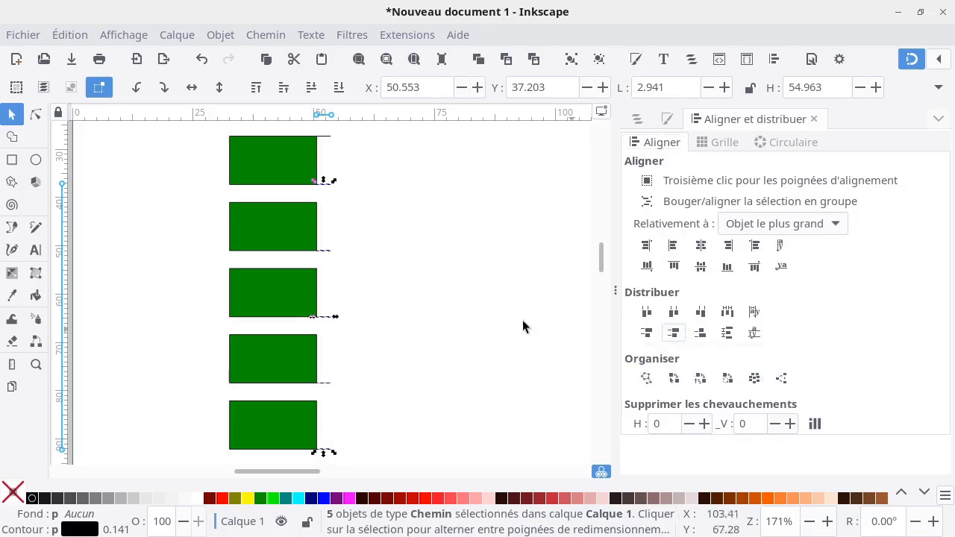
left_click(323, 328)
Examine at high zoom how the tick lines join the rectangle corners, including the top rectangle's upper corner.
scroll(322, 328, "up", 11)
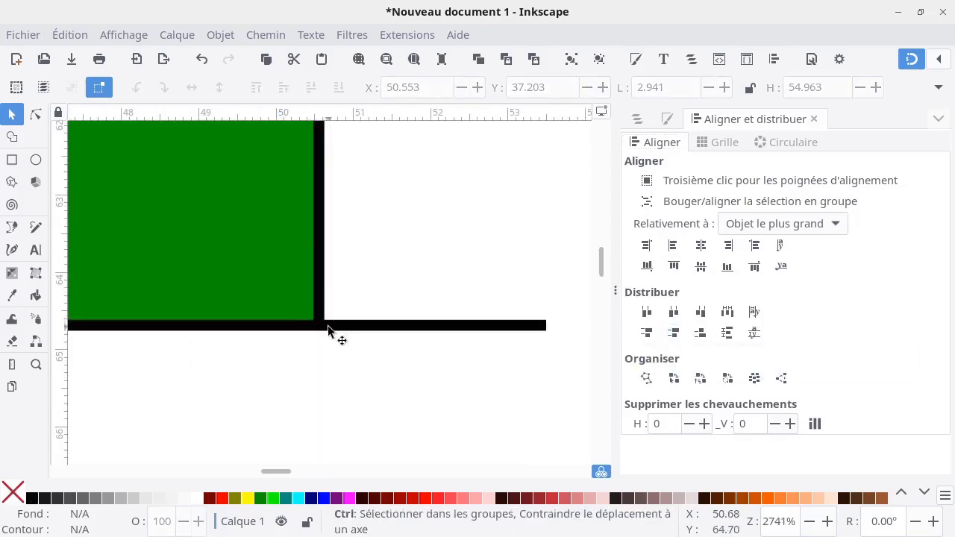
scroll(316, 327, "down", 12)
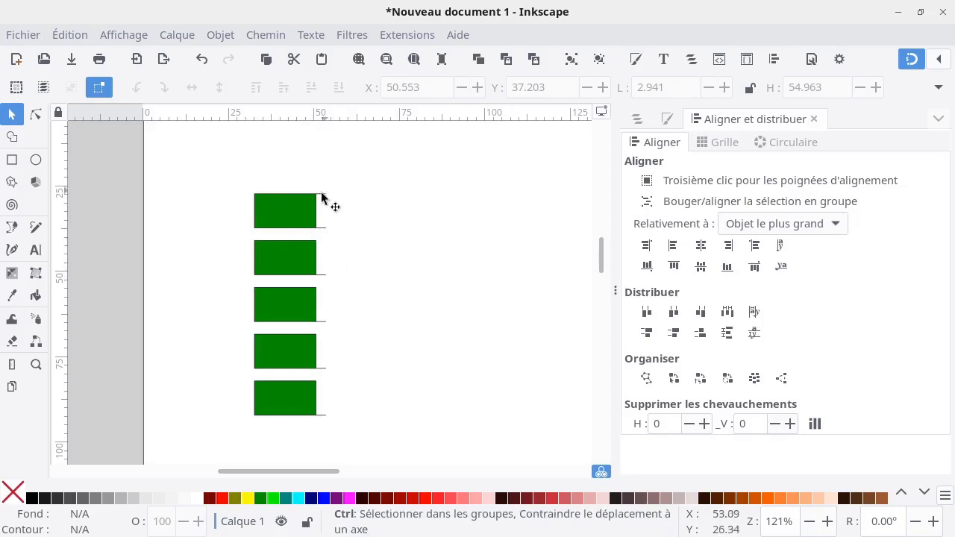
scroll(317, 197, "up", 1, "ctrl")
scroll(313, 198, "up", 14, "ctrl")
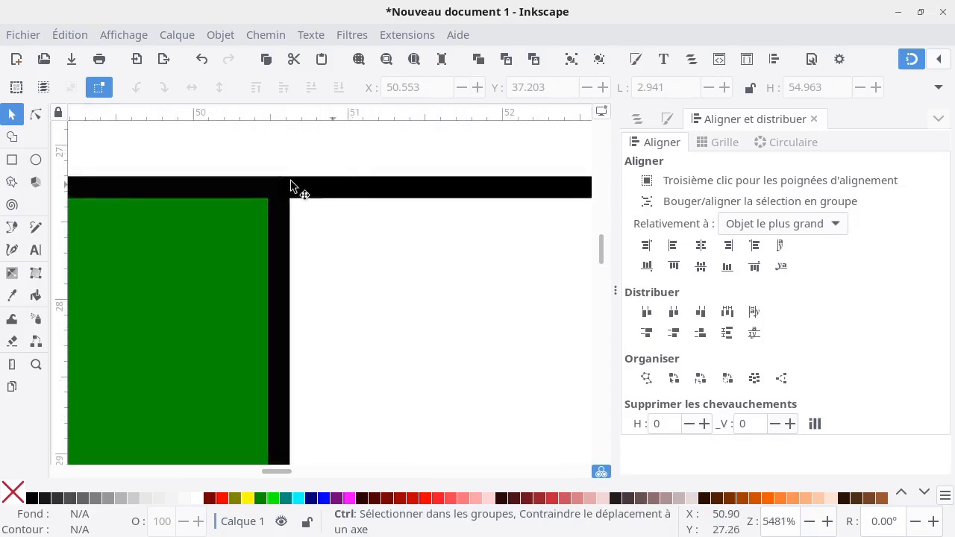
scroll(293, 194, "up", 1, "ctrl")
scroll(321, 239, "down", 11, "ctrl")
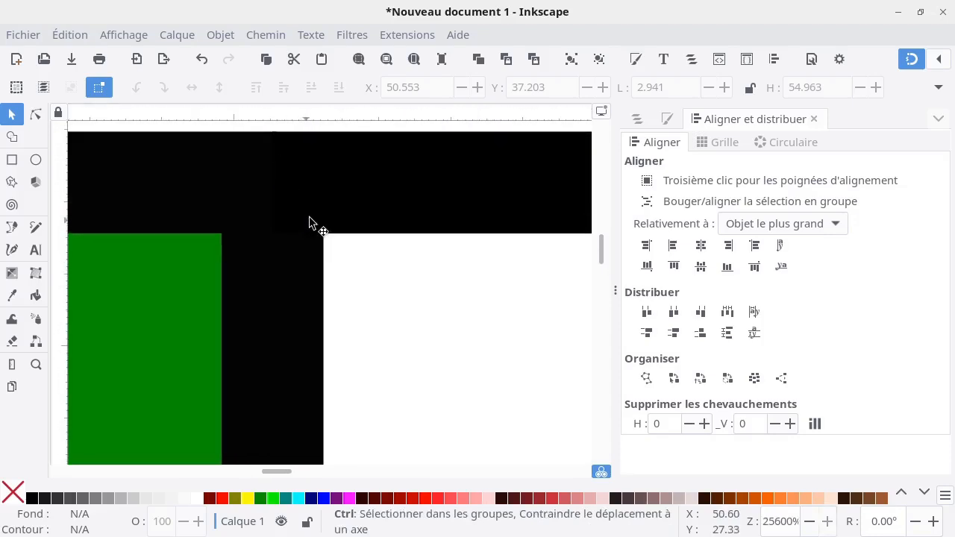
scroll(322, 241, "down", 5, "ctrl")
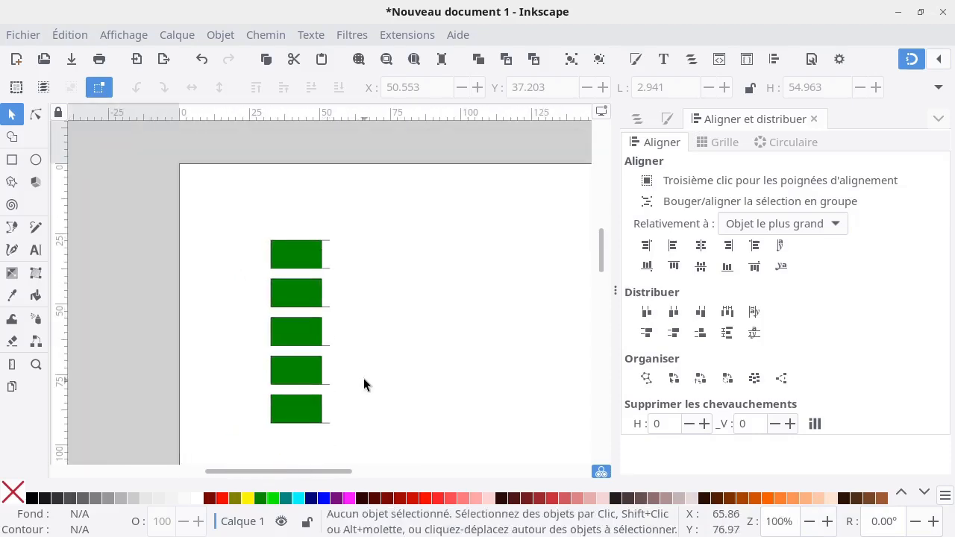
left_click_drag(364, 384, 347, 354)
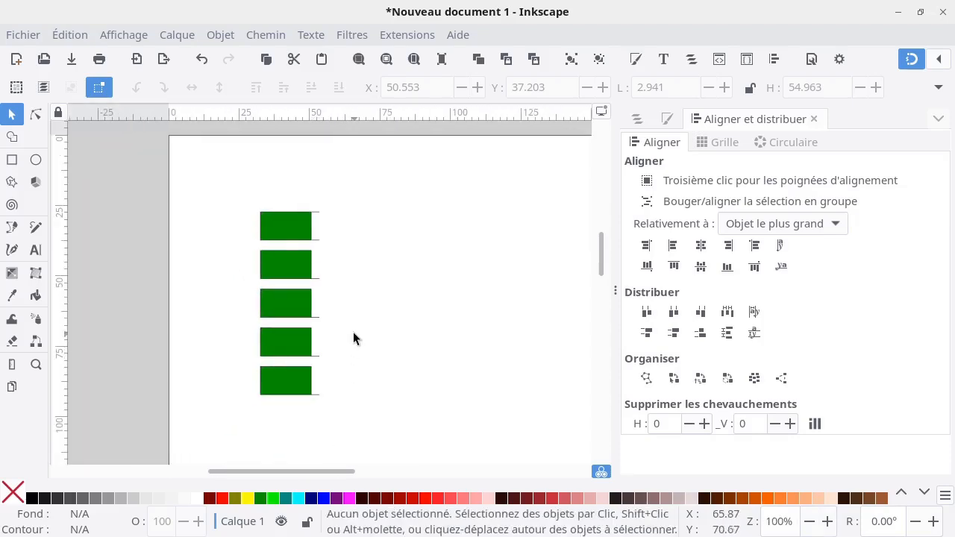